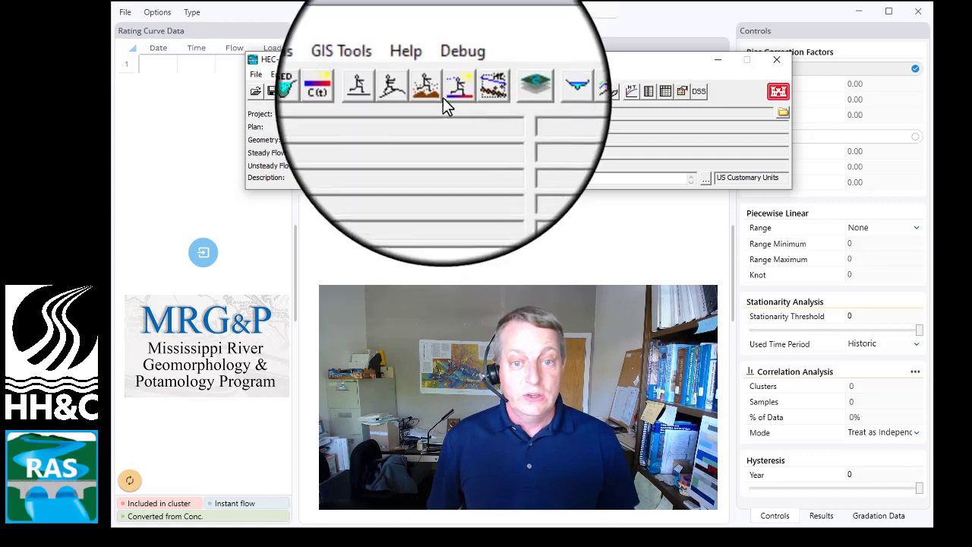
Step: Switch to the hydraulic design window behind HEC-RAS and set the analysis type to Sediment Rating Curve
left_click(298, 74)
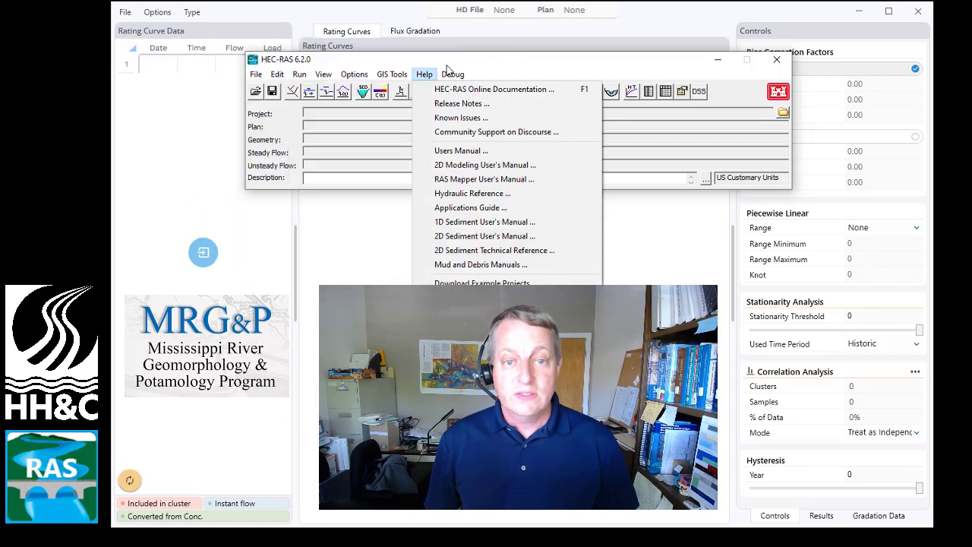
left_click(448, 64)
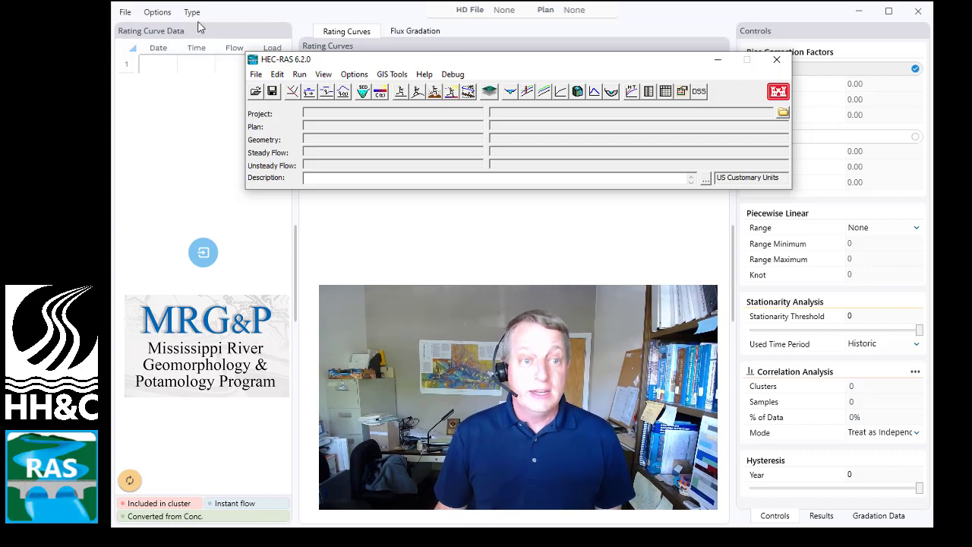
left_click(249, 23)
left_click(191, 12)
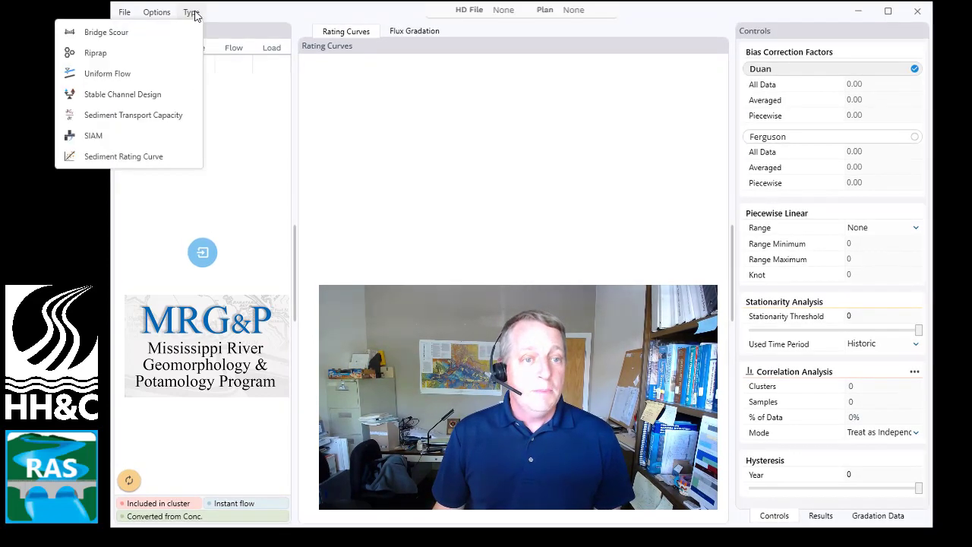
left_click(115, 157)
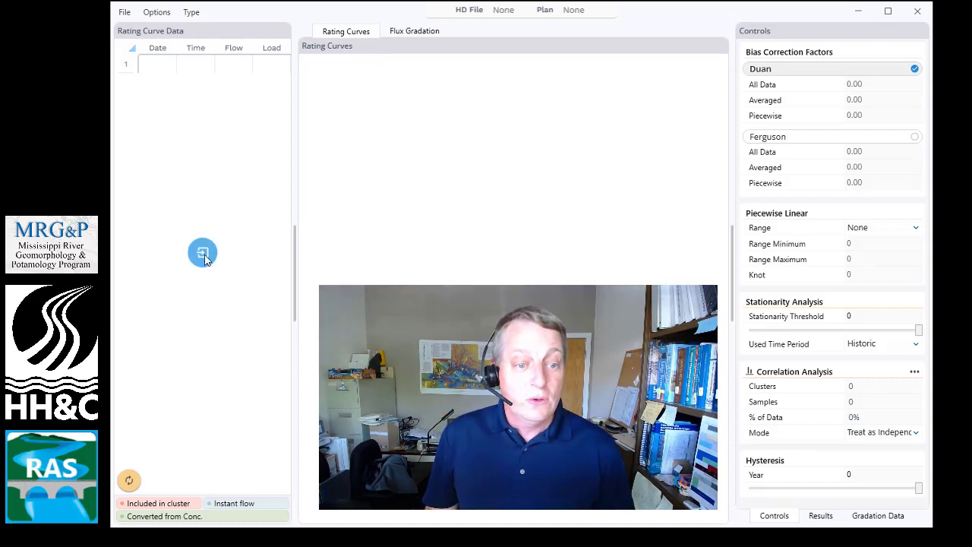
Step: Open the USGS Web Importer and search for Omaha gages in Nebraska
left_click(123, 12)
mouse_move(98, 106)
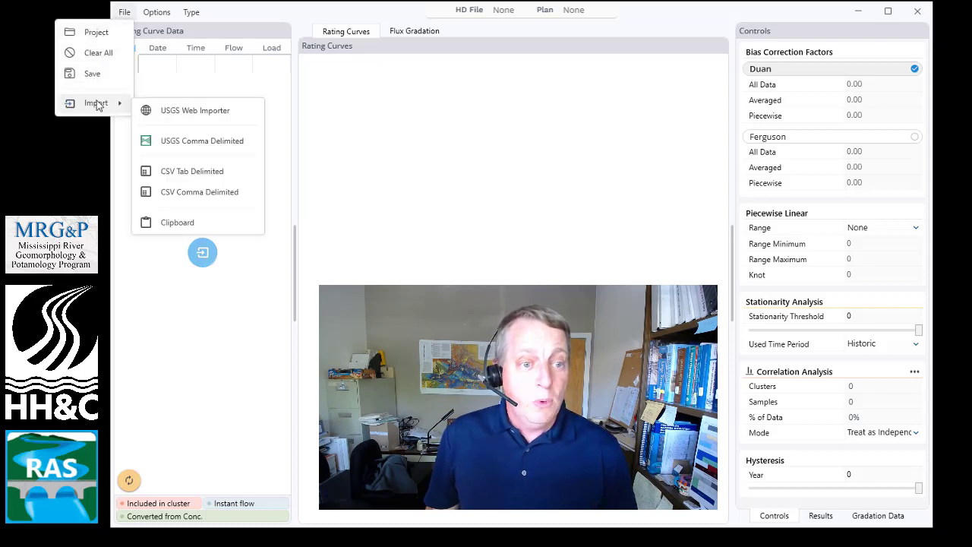
left_click(166, 113)
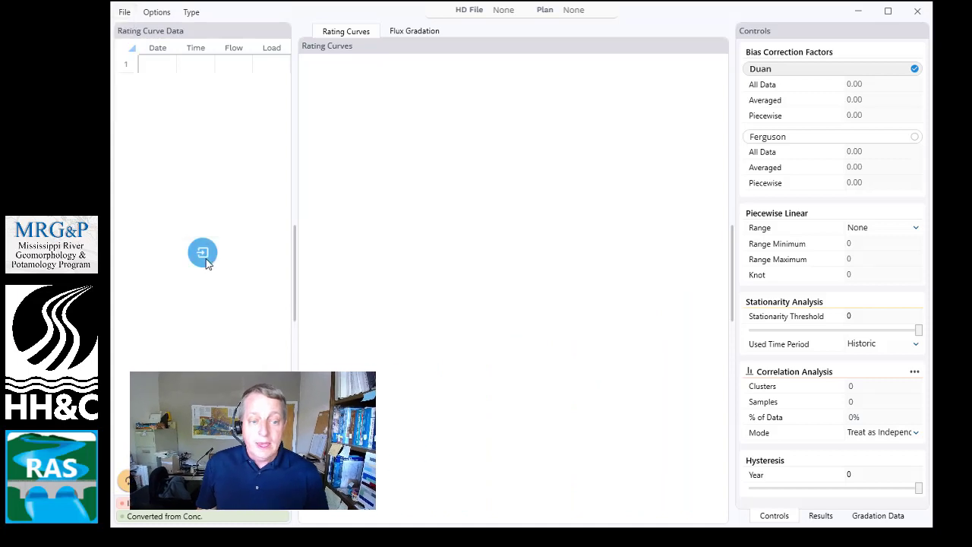
left_click(434, 137)
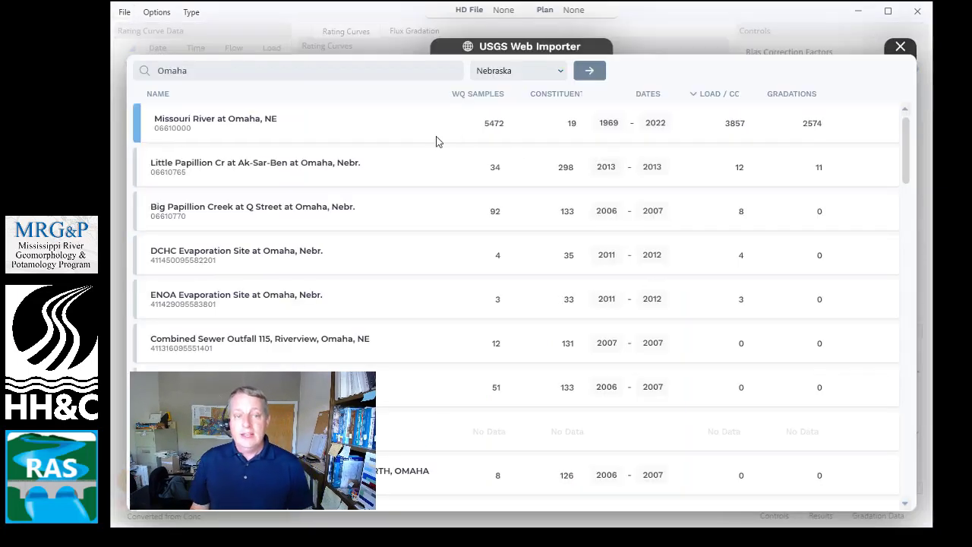
left_click(512, 73)
left_click(505, 91)
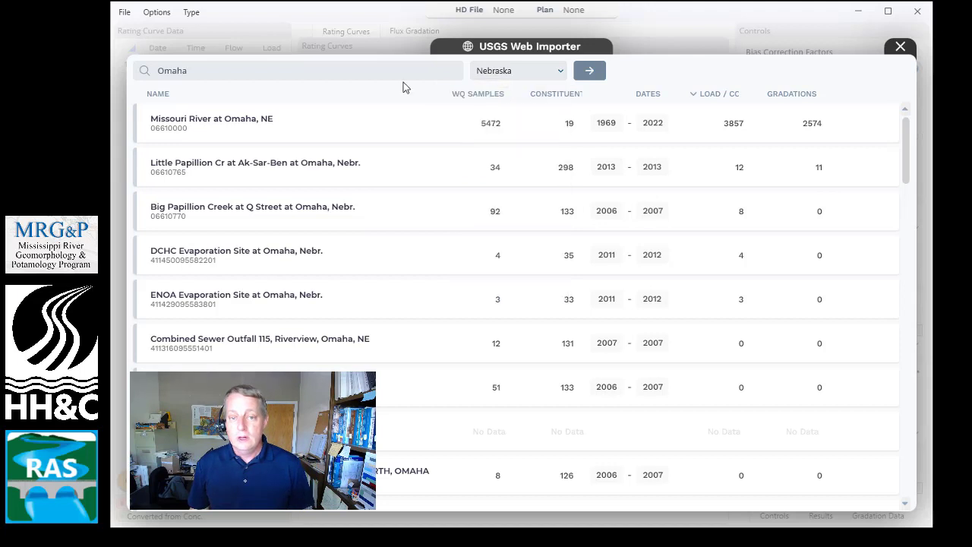
left_click_drag(377, 74, 128, 69)
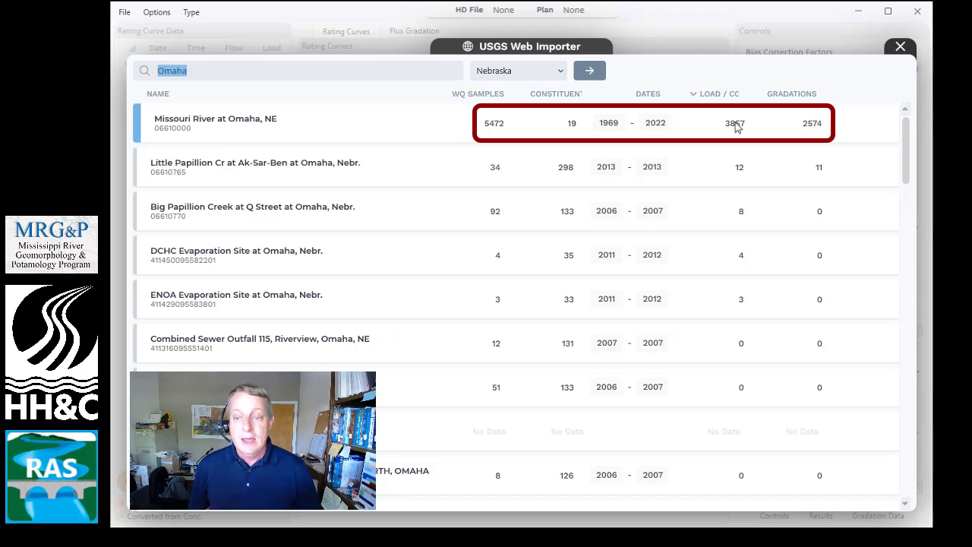
Step: Choose the Missouri River at Omaha, NE gage and import its samples, retrieving the missing flow values from the USGS Water Data site
left_click(384, 128)
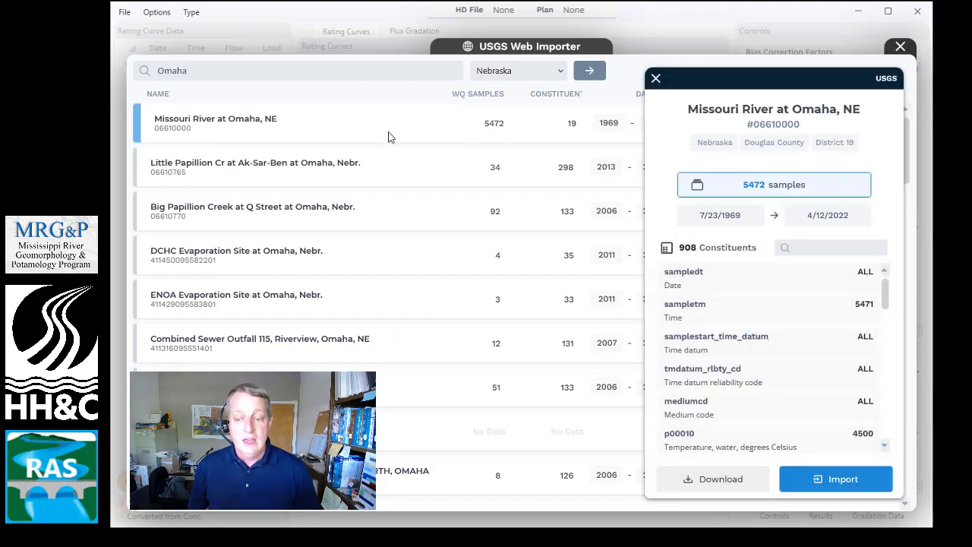
mouse_move(887, 295)
left_mouse_down()
mouse_move(887, 325)
mouse_move(887, 275)
left_mouse_up()
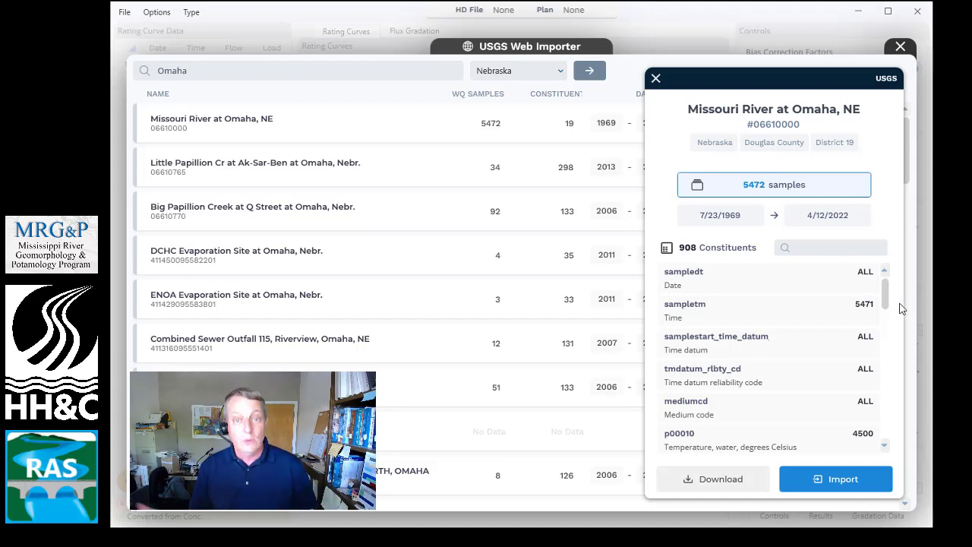
left_click(837, 481)
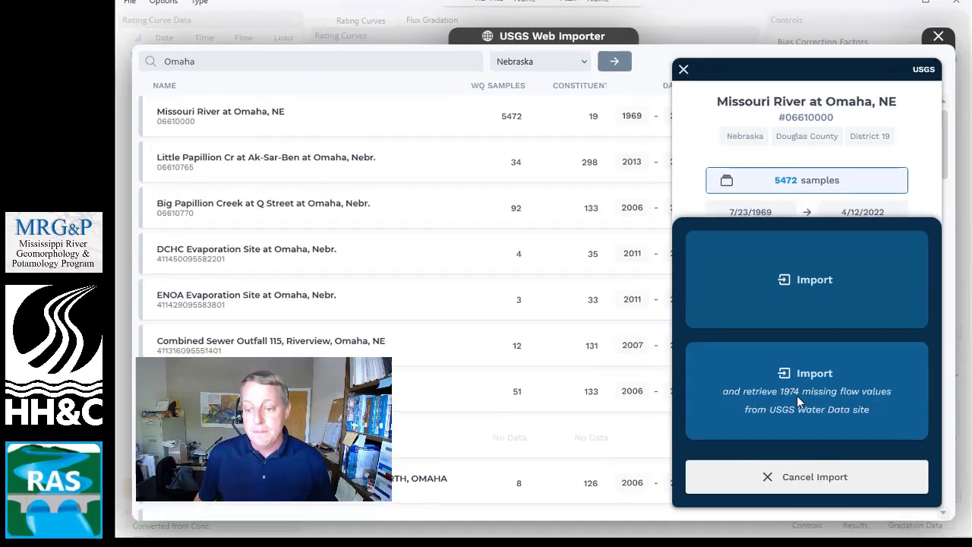
left_click(798, 403)
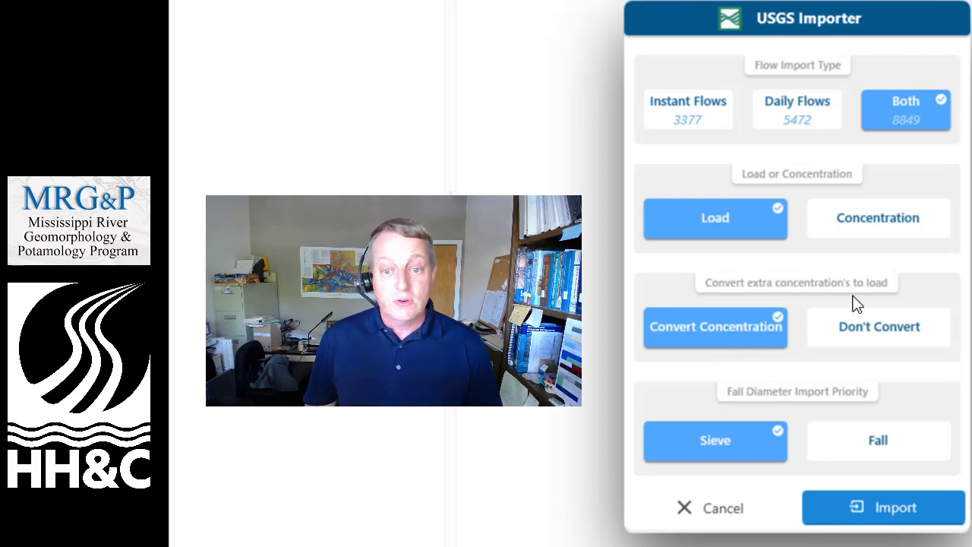
Step: Import both instant and daily flows as Load, with Convert Concentration enabled and Sieve as the fall diameter priority
left_click(877, 226)
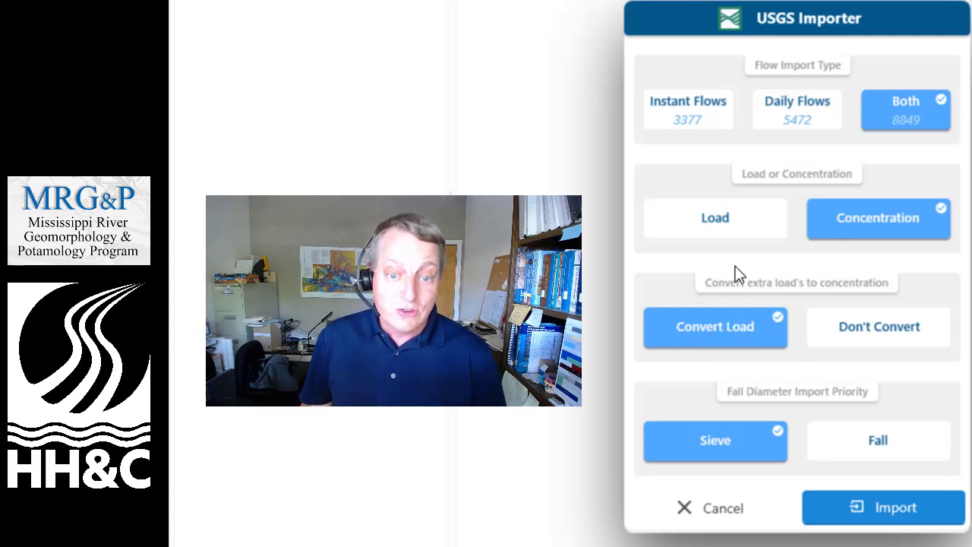
left_click(740, 228)
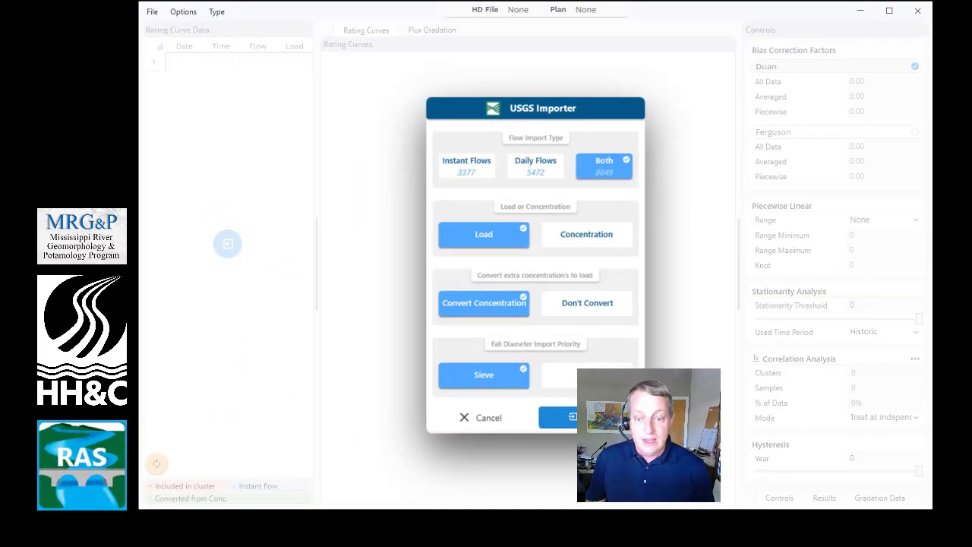
left_click(560, 416)
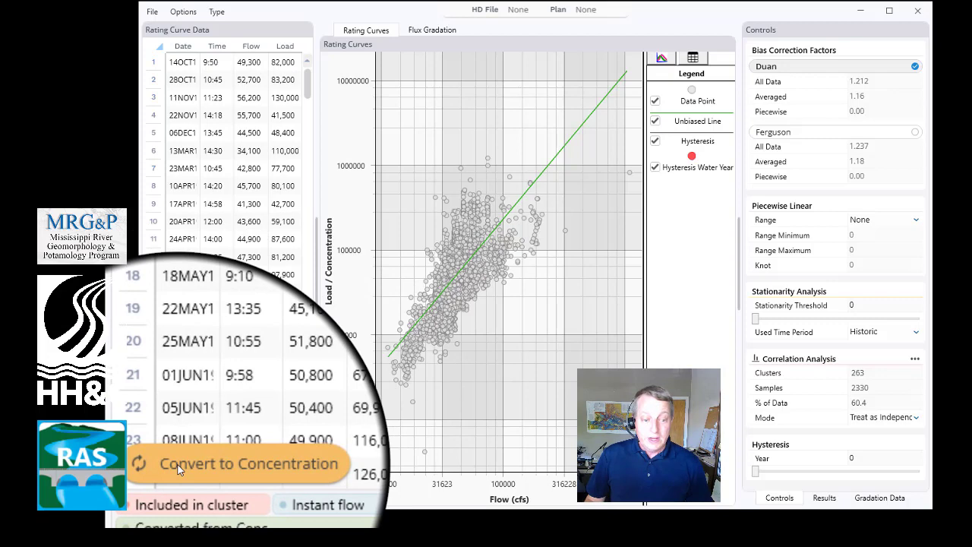
Step: Convert the imported rating curve data to concentration and back to load
left_click(179, 469)
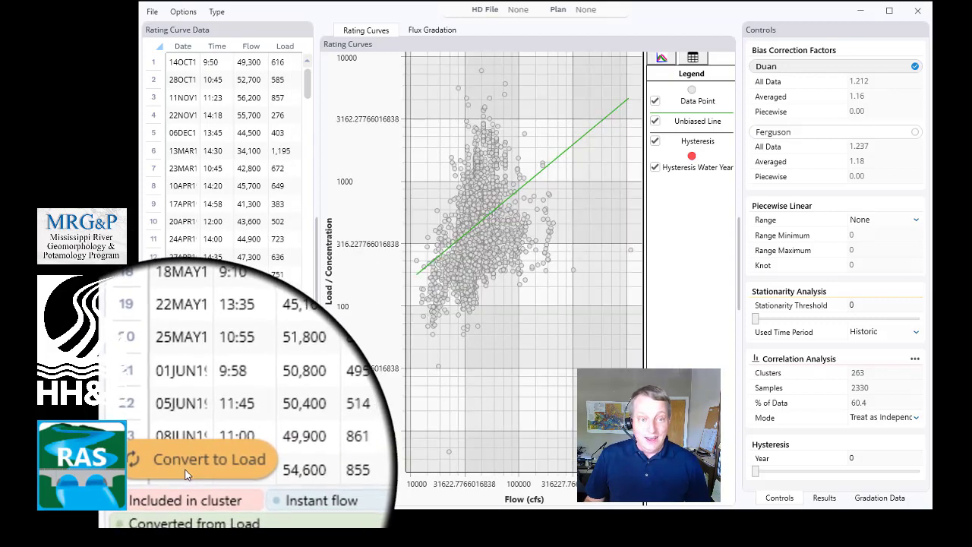
left_click(186, 470)
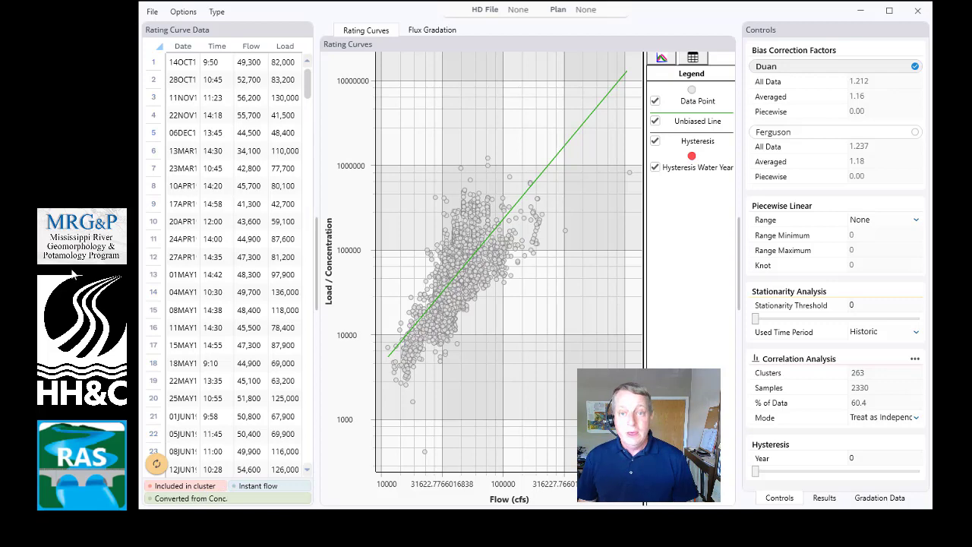
Step: Resize the Rating Curve Data pane, dock it together with the Controls pane, and bring Controls to the front
left_click_drag(307, 94, 308, 144)
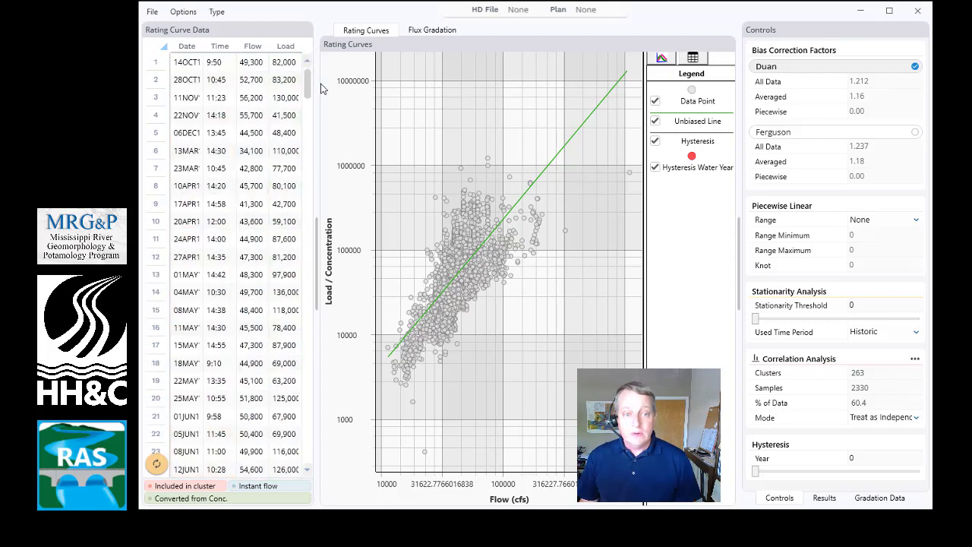
left_click_drag(315, 97, 146, 103)
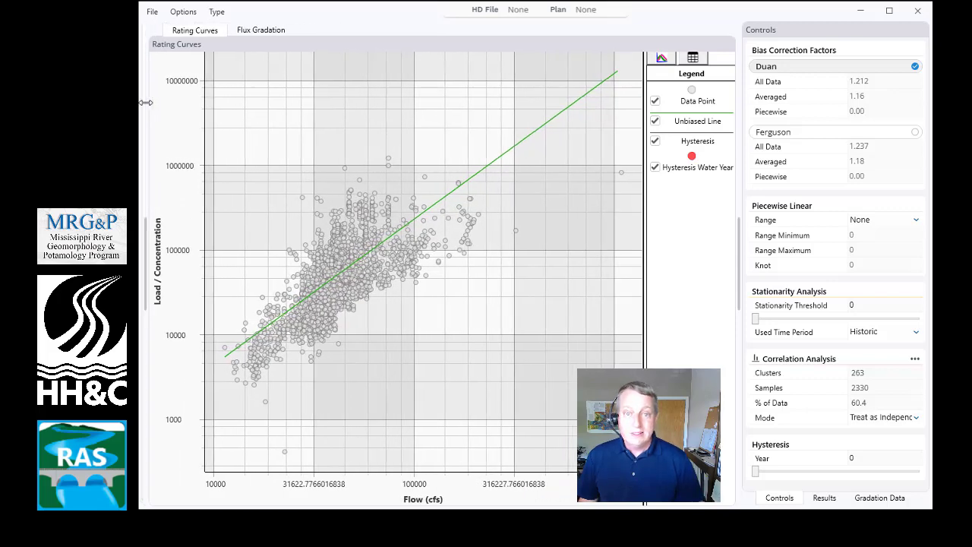
left_click_drag(146, 102, 279, 49)
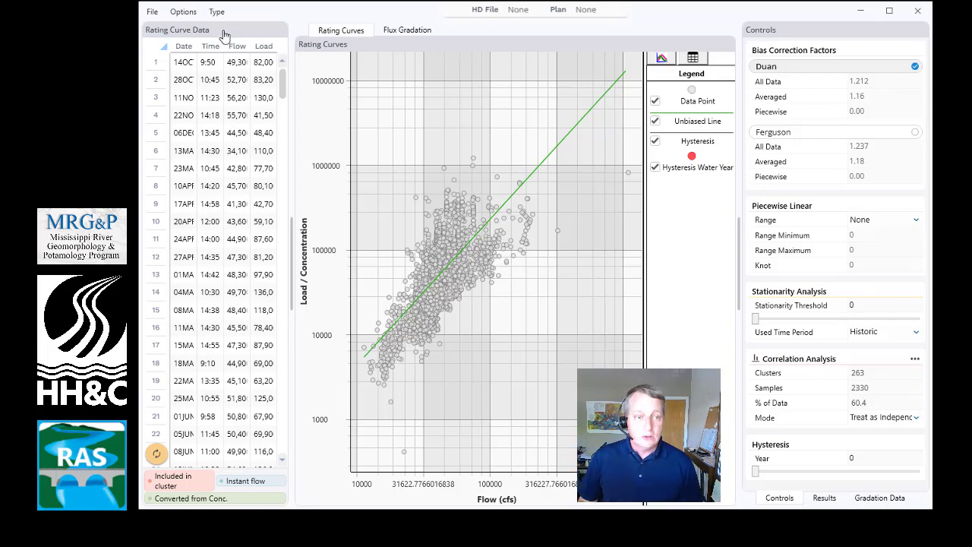
left_click_drag(227, 33, 833, 261)
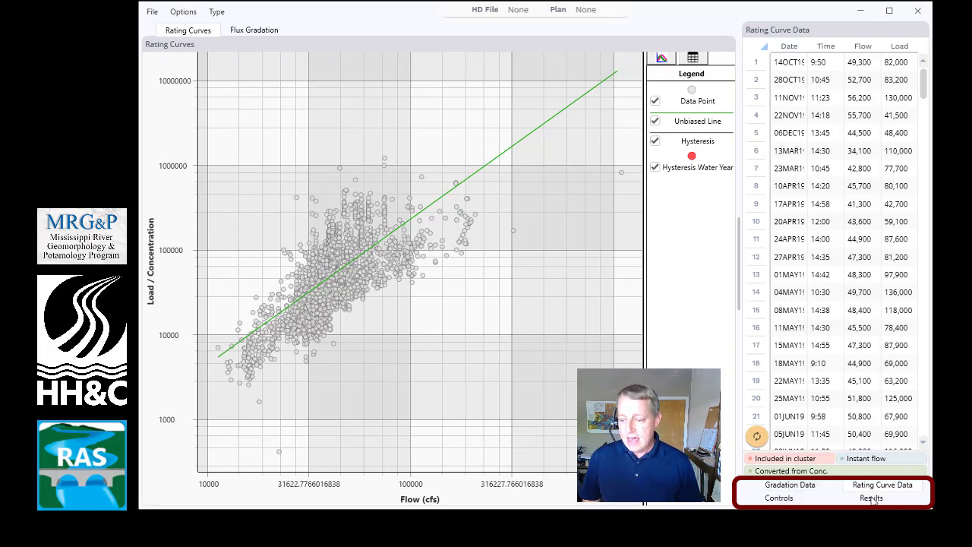
left_click(802, 499)
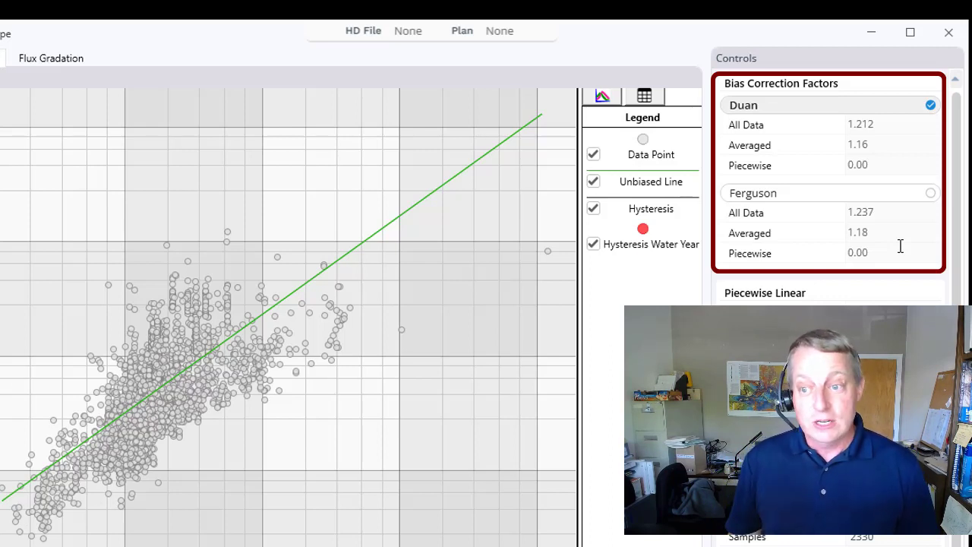
Step: Switch the bias correction to Ferguson and back to Duan, and set the Piecewise Linear range to All Data
left_click(932, 195)
left_click(932, 107)
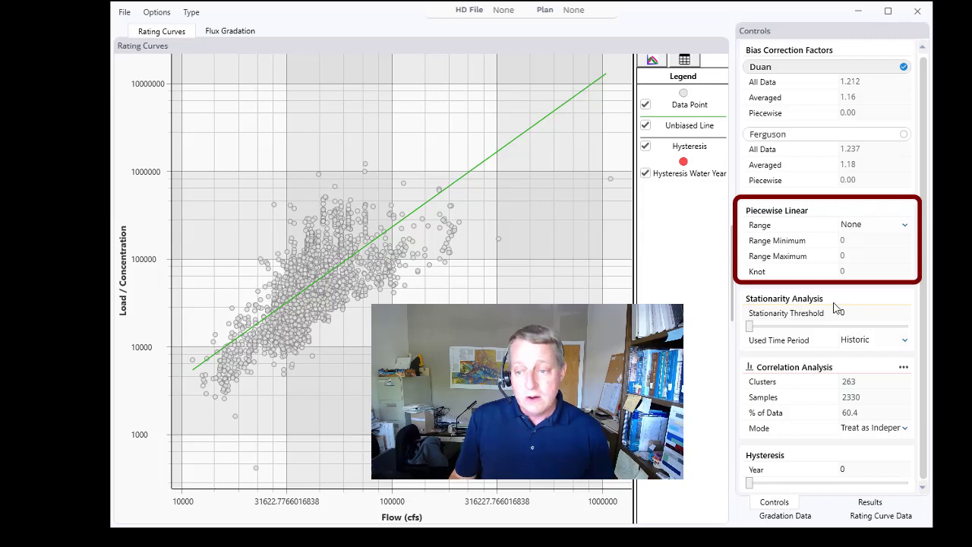
left_click(906, 226)
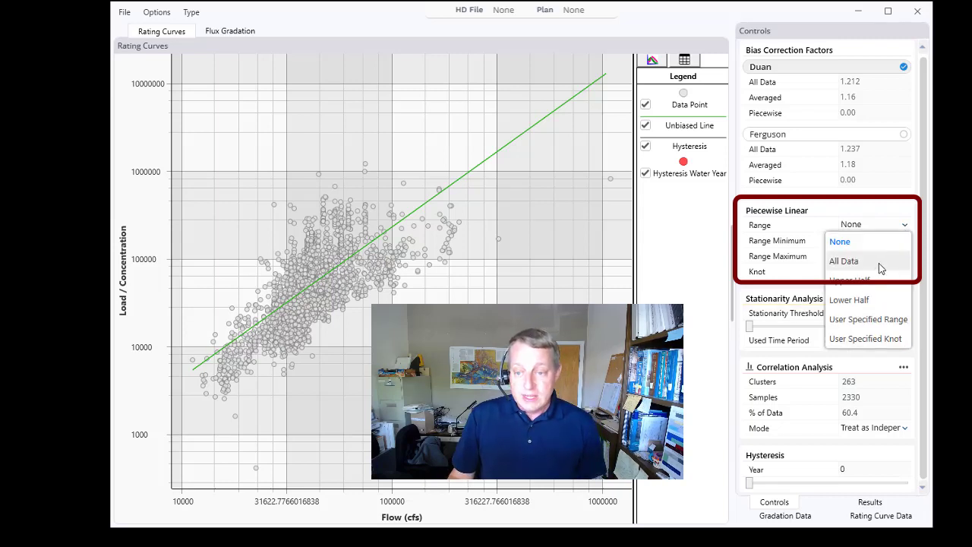
left_click(844, 261)
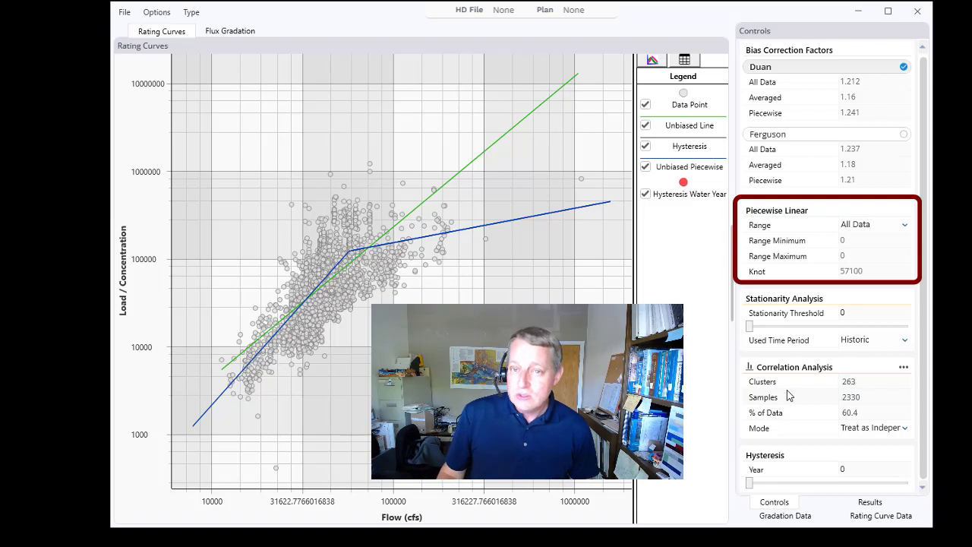
Step: Try the Upper Half range for the piecewise linear fit and return it to All Data
left_click(851, 226)
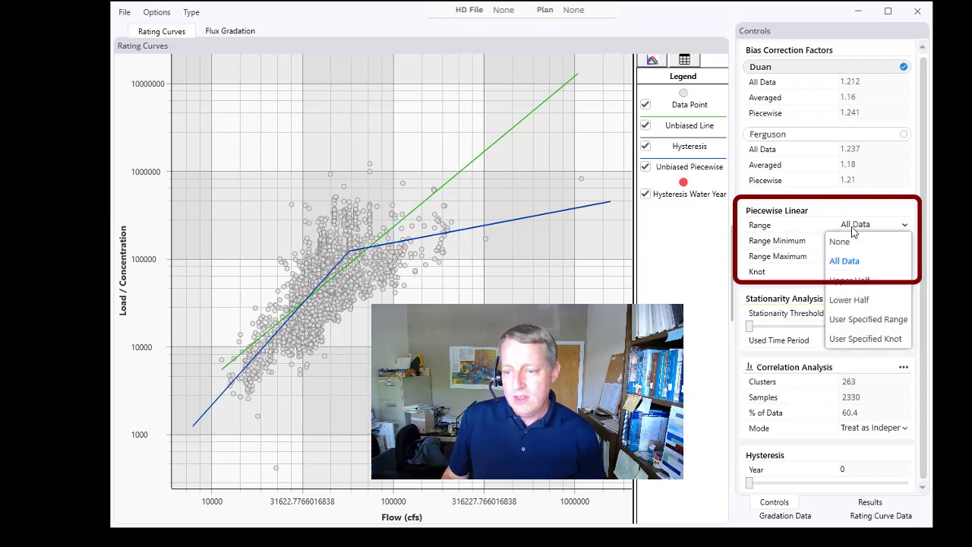
left_click(849, 285)
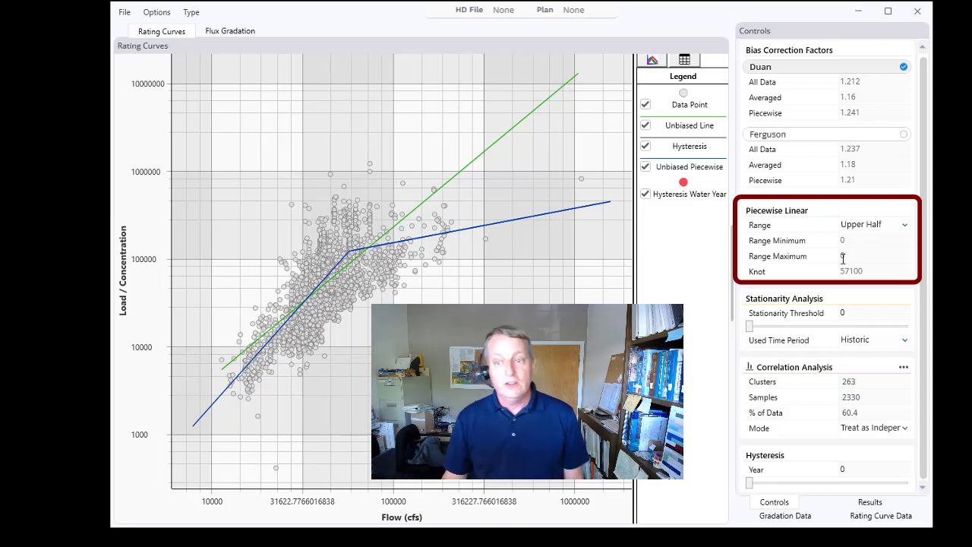
left_click(904, 225)
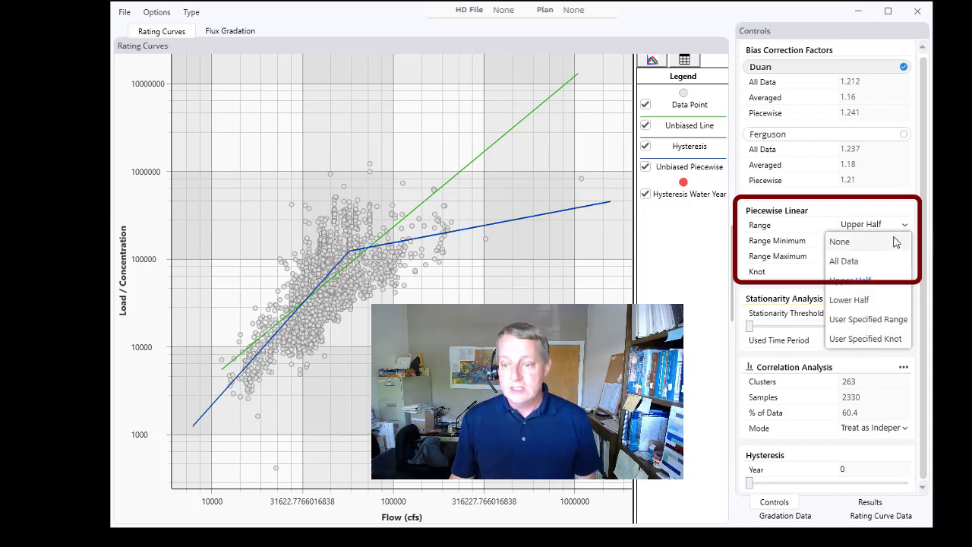
left_click(879, 261)
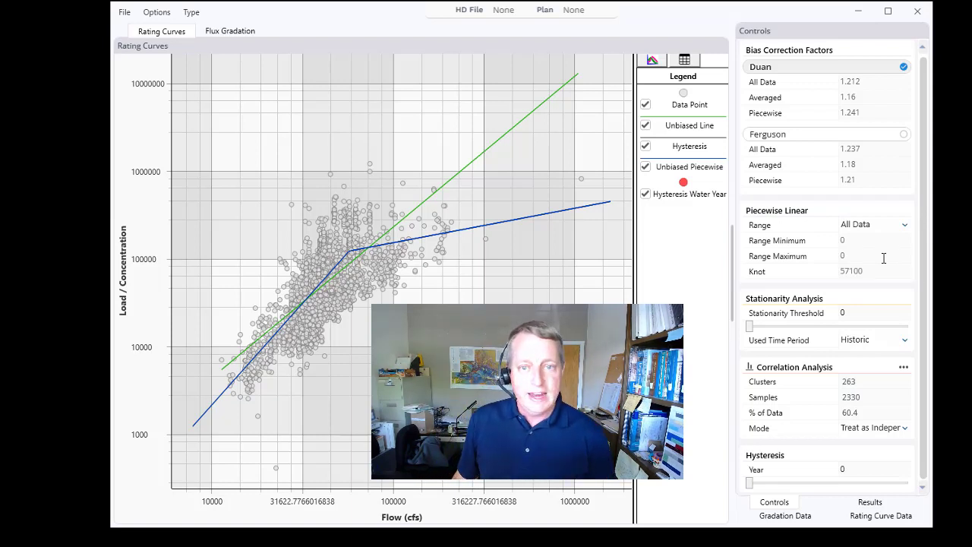
Step: Zoom the rating curve plot in on the vertical clusters of data points around the piecewise knot
right_click(369, 203)
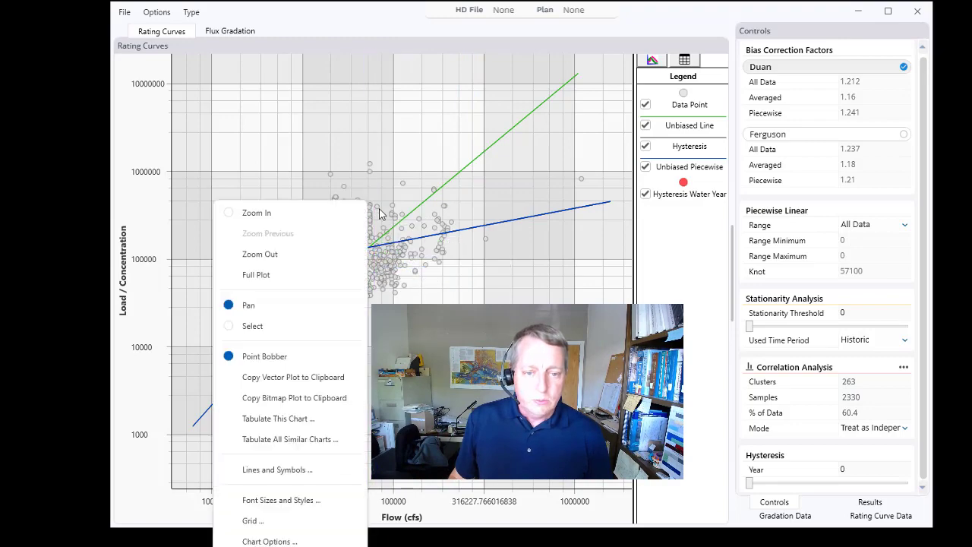
left_click(296, 215)
scroll(392, 236, "up", 5)
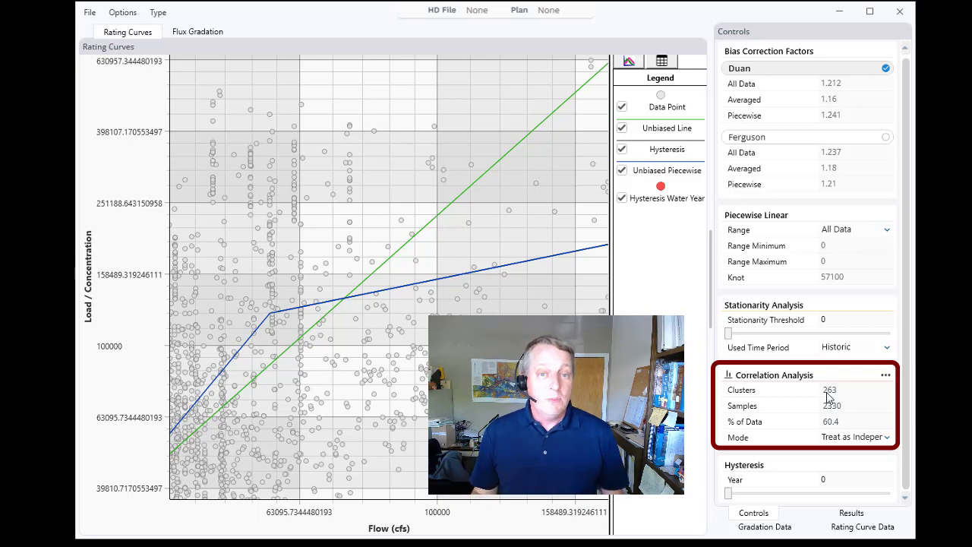
Step: Set the cluster time range of the Correlation Analysis to 24 hours and close its options
left_click(127, 14)
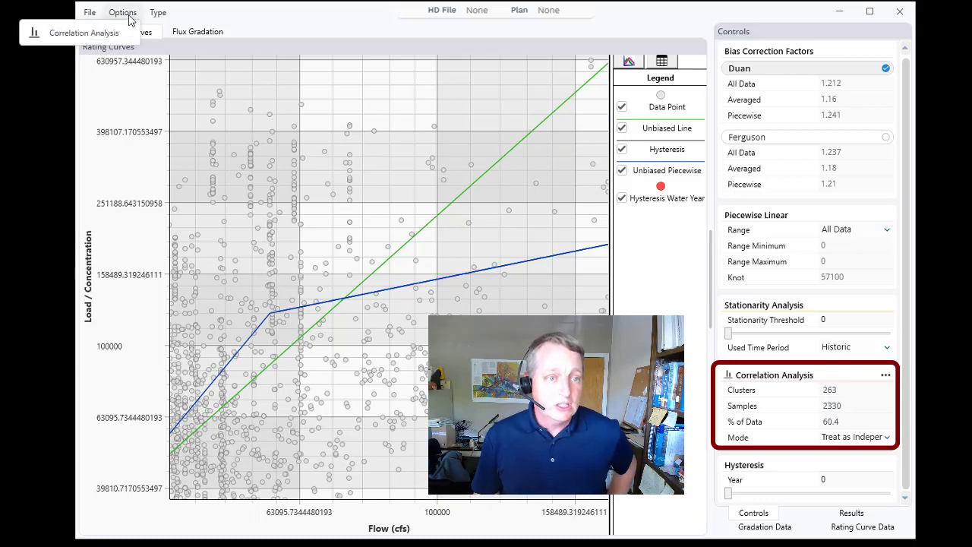
left_click(116, 35)
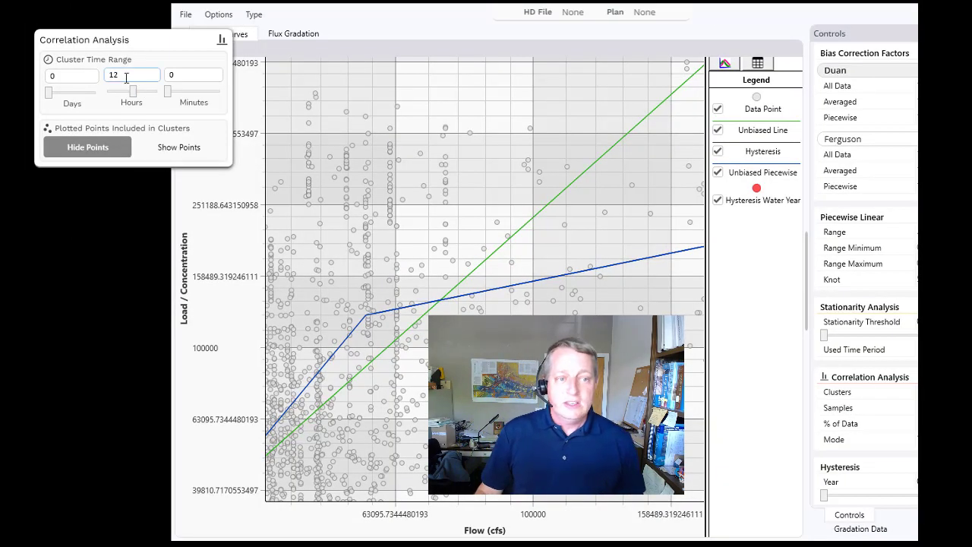
double_click(123, 75)
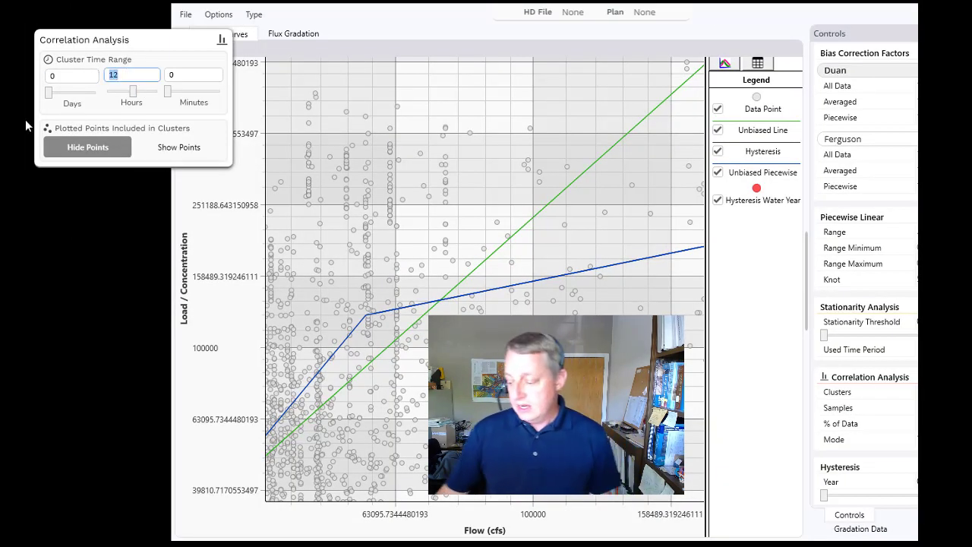
type("25")
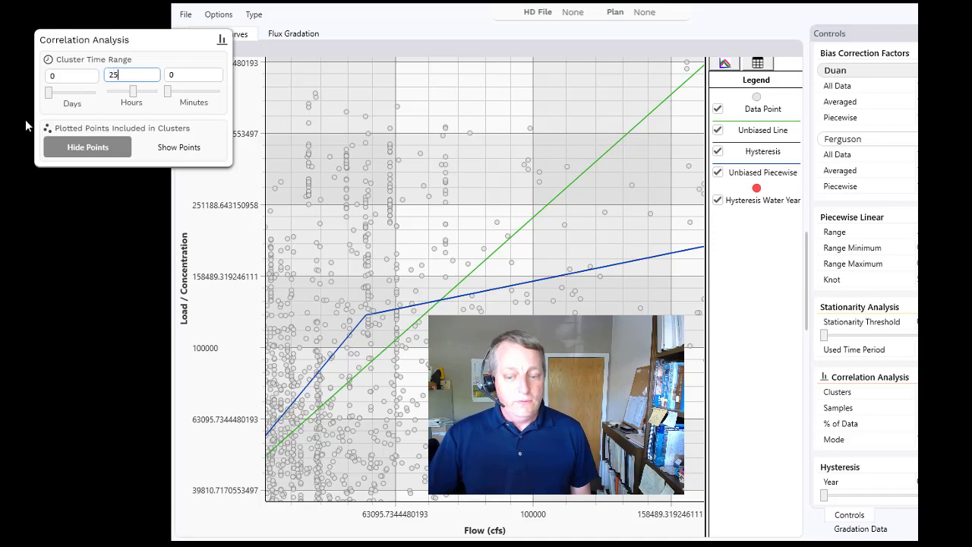
key("BackSpace")
type("4")
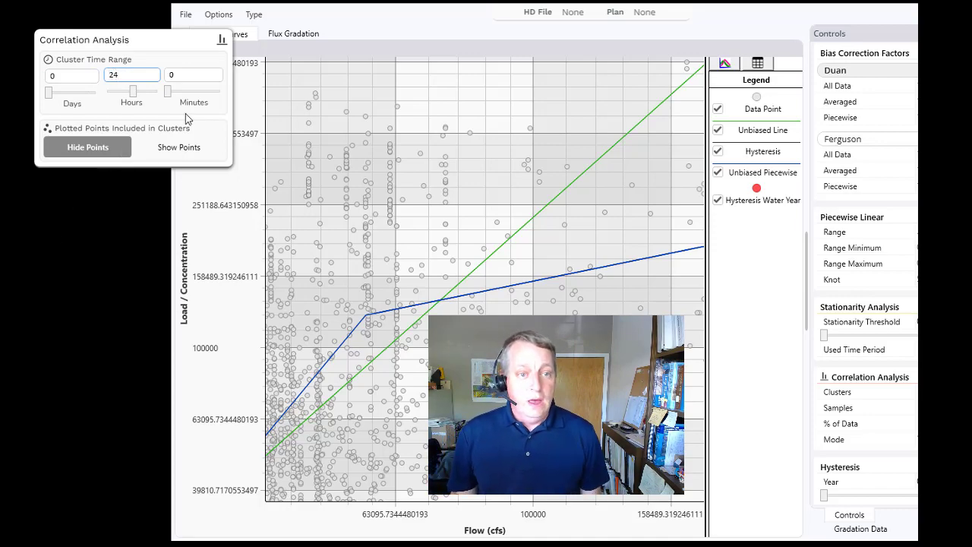
left_click(252, 120)
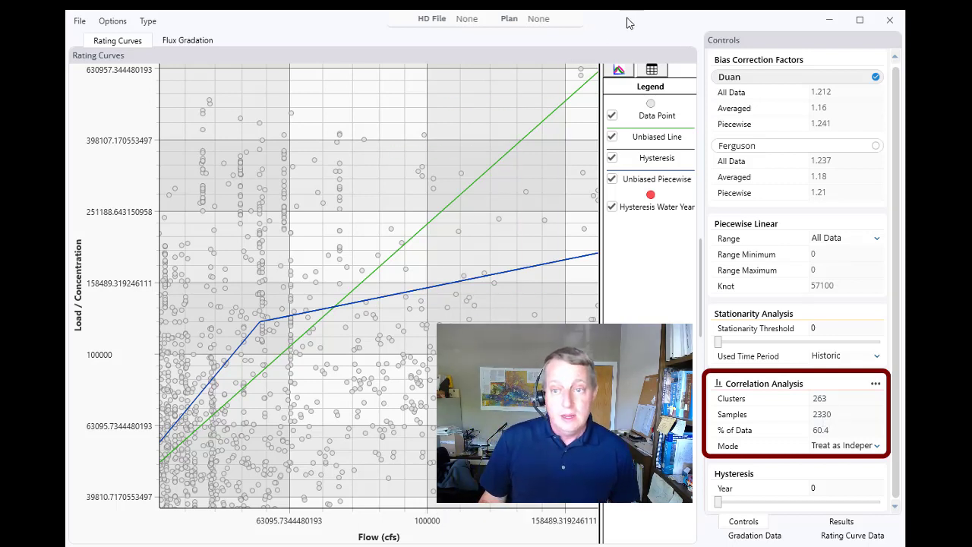
Step: Set the Correlation Analysis mode to Temporally Average Clusters
left_click(876, 447)
left_click(875, 447)
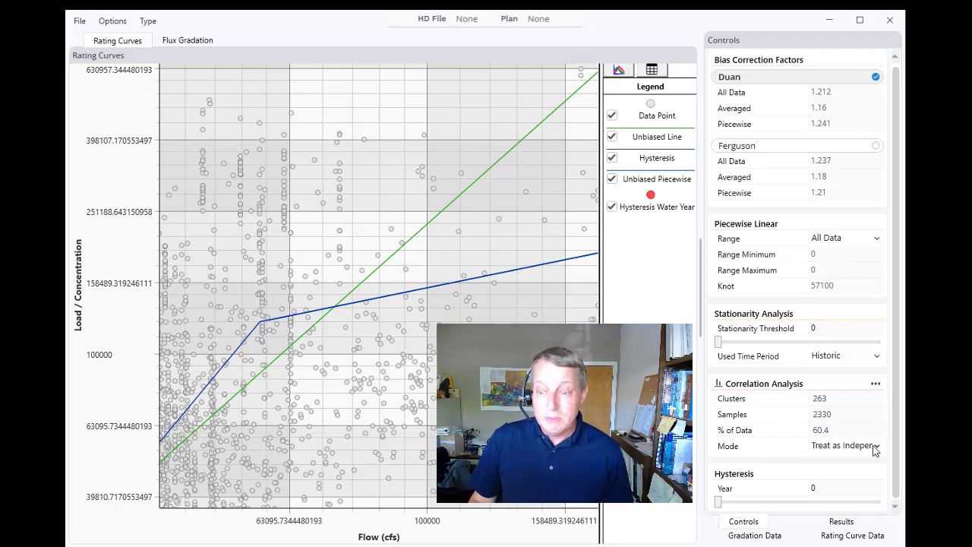
left_click(875, 448)
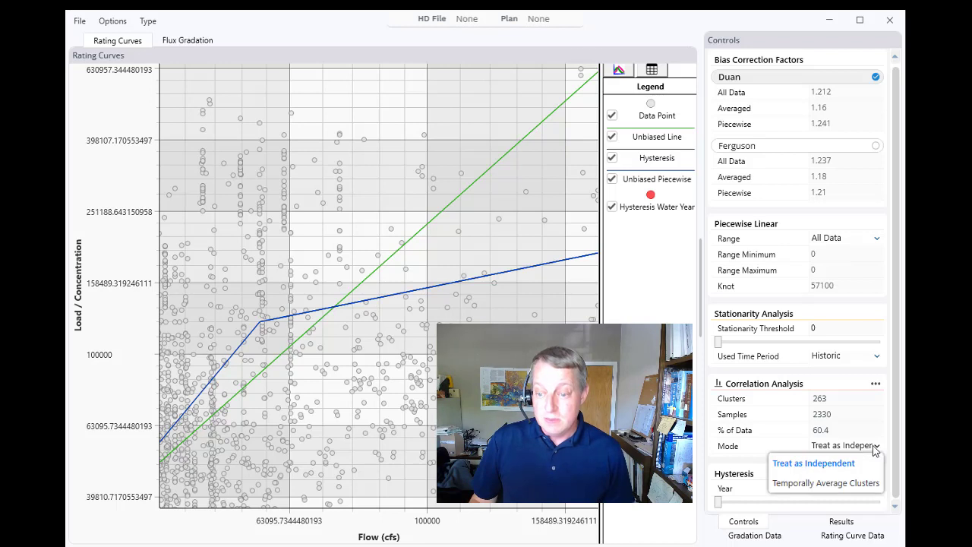
left_click(846, 489)
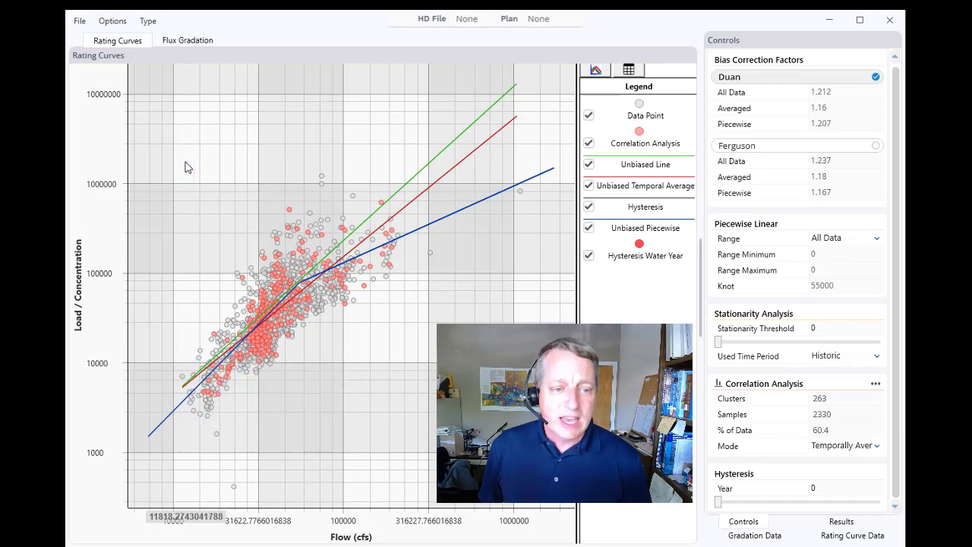
Step: Open the plot's Lines and Symbols Editor and give the Correlation Analysis symbols a dark maroon fill
right_click(359, 165)
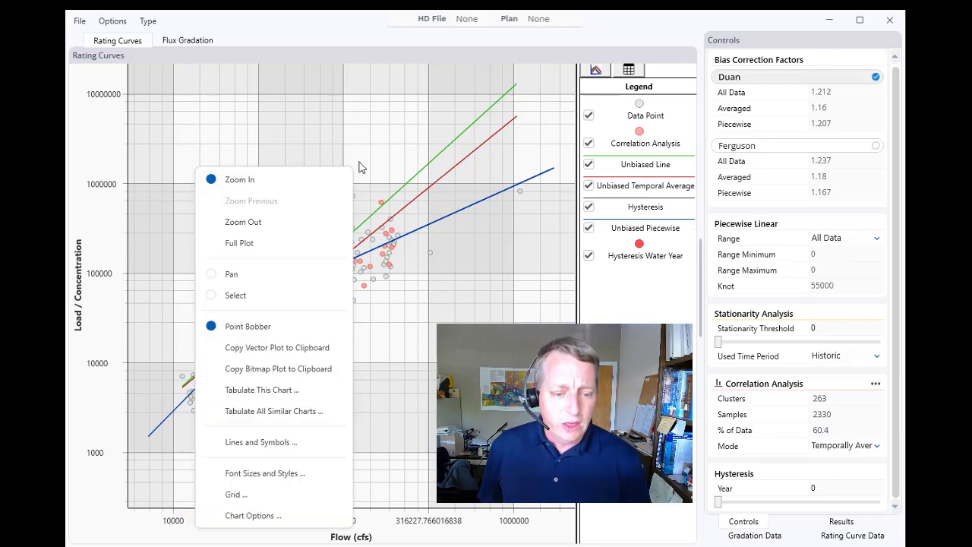
left_click(286, 440)
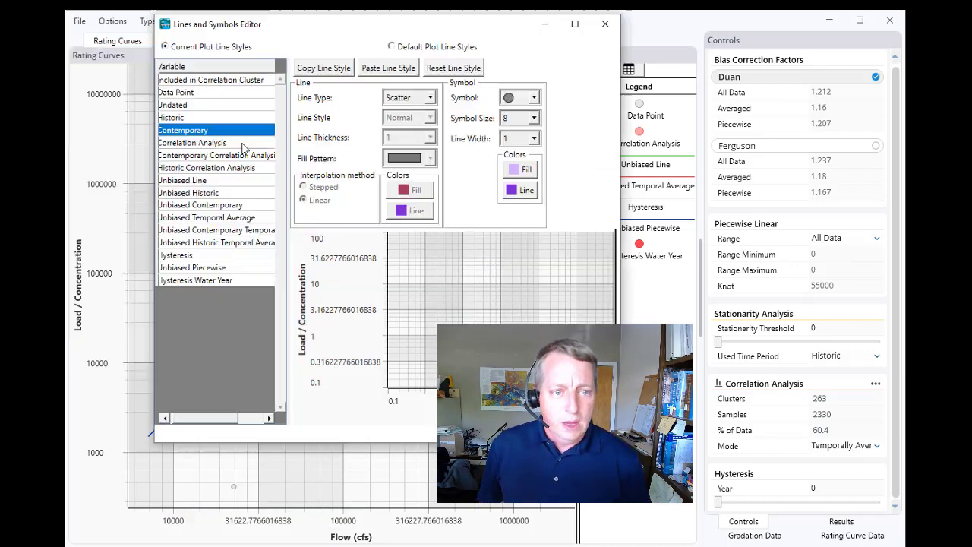
left_click(193, 142)
left_click(527, 170)
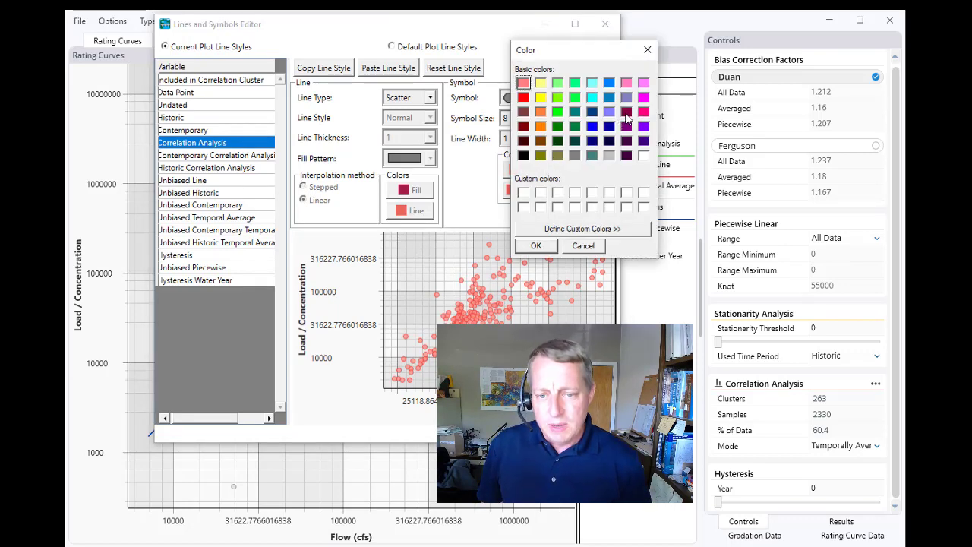
left_click(626, 112)
left_click(542, 245)
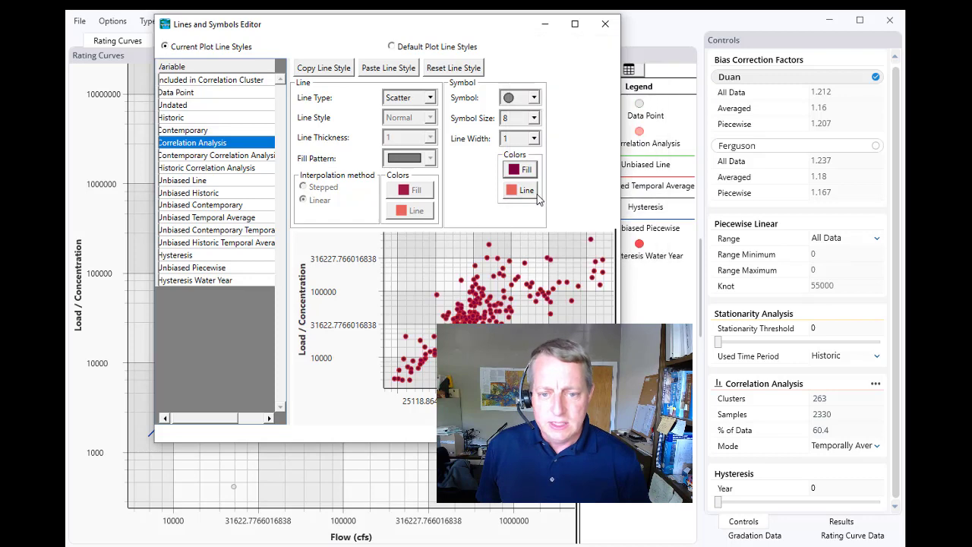
Step: Make the Correlation Analysis symbol outline black, close the editor, and hide and show those points on the plot
left_click(530, 194)
left_click(523, 155)
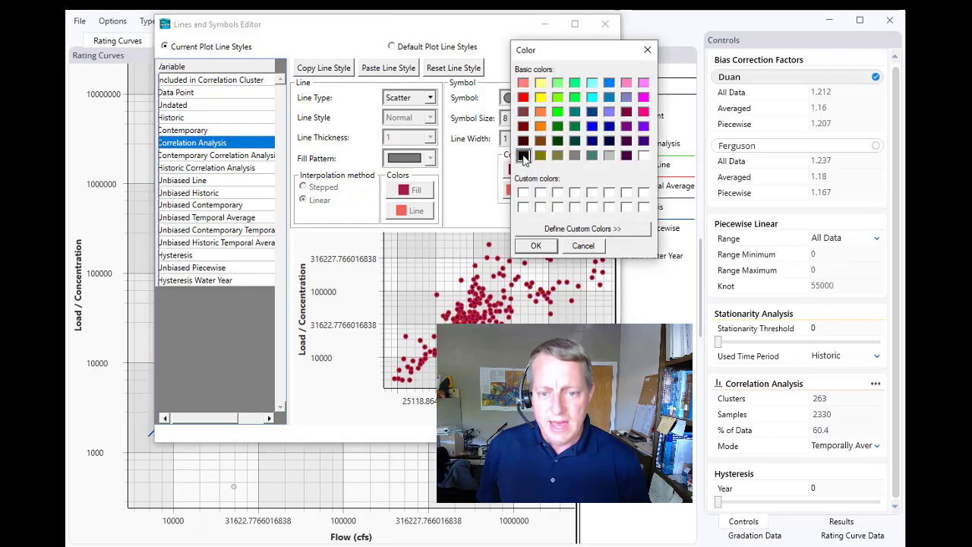
left_click(536, 246)
key("Return")
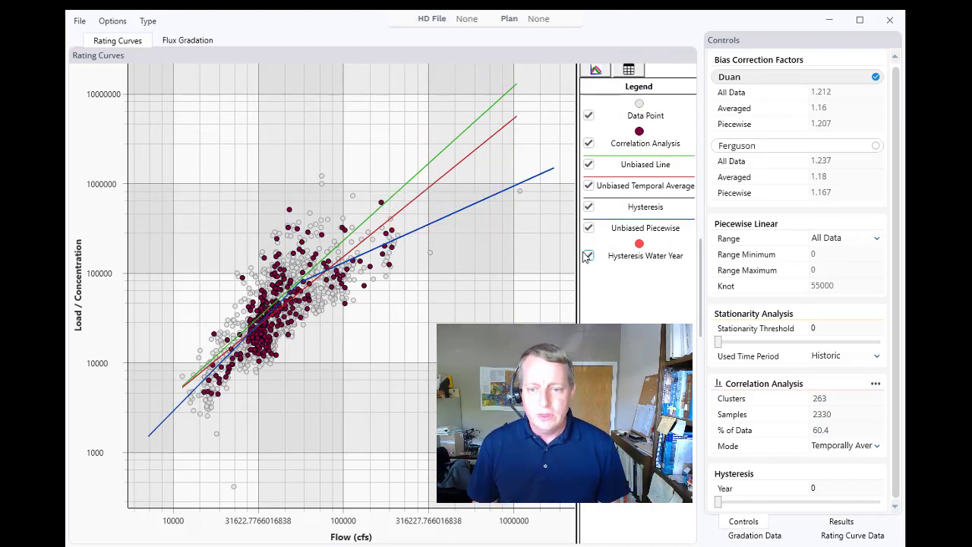
left_click(589, 143)
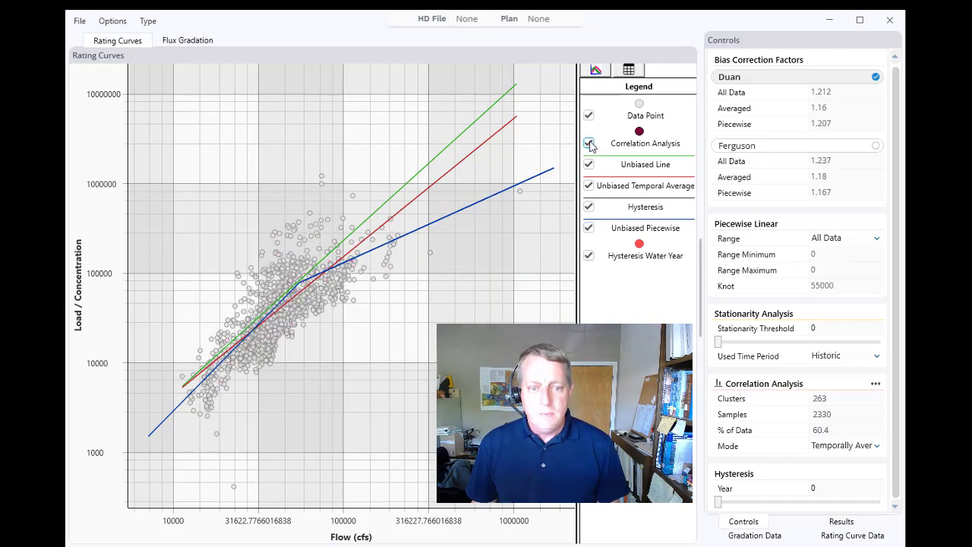
left_click(589, 144)
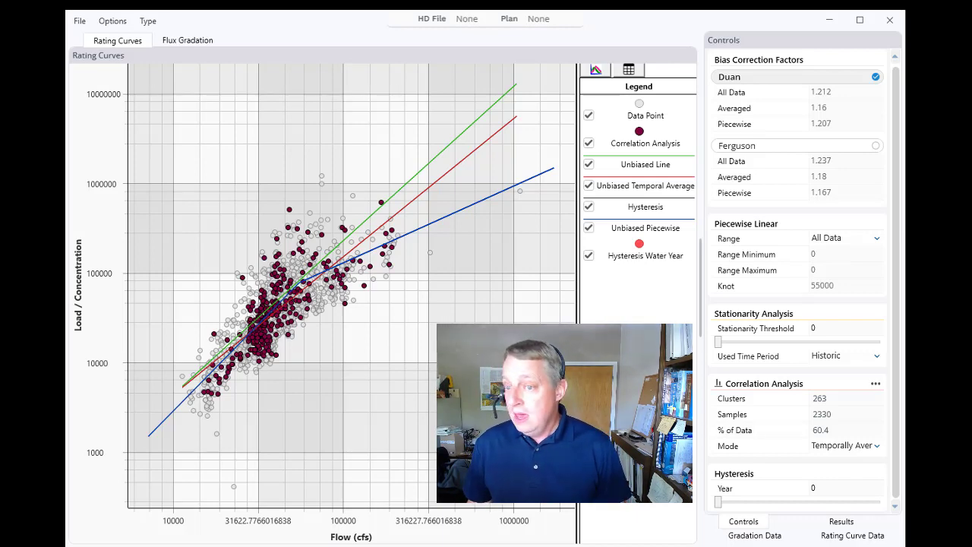
Step: Switch to the Omaha gage workbook in Excel and examine its date, blank time, flow and load columns
key("alt+Tab")
left_click(702, 240)
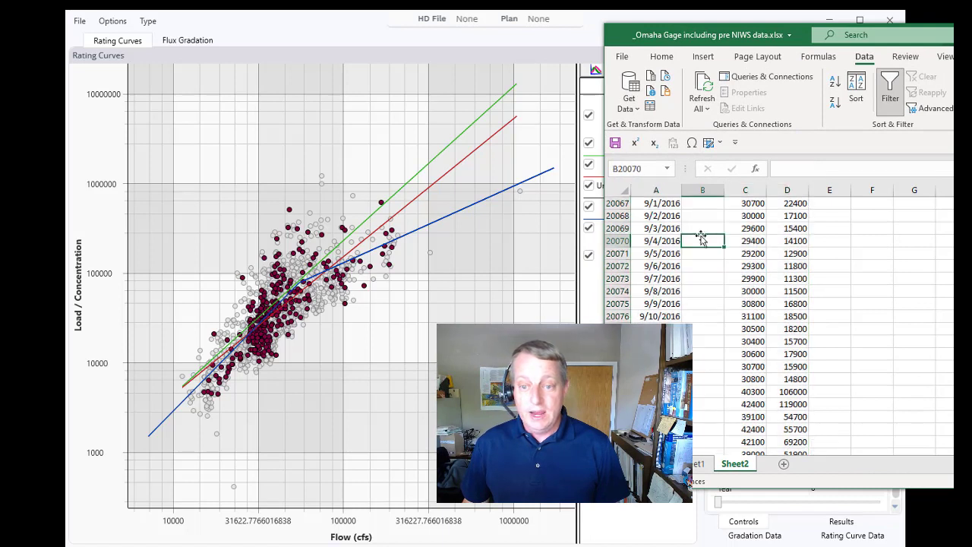
left_click(661, 202)
key("Right")
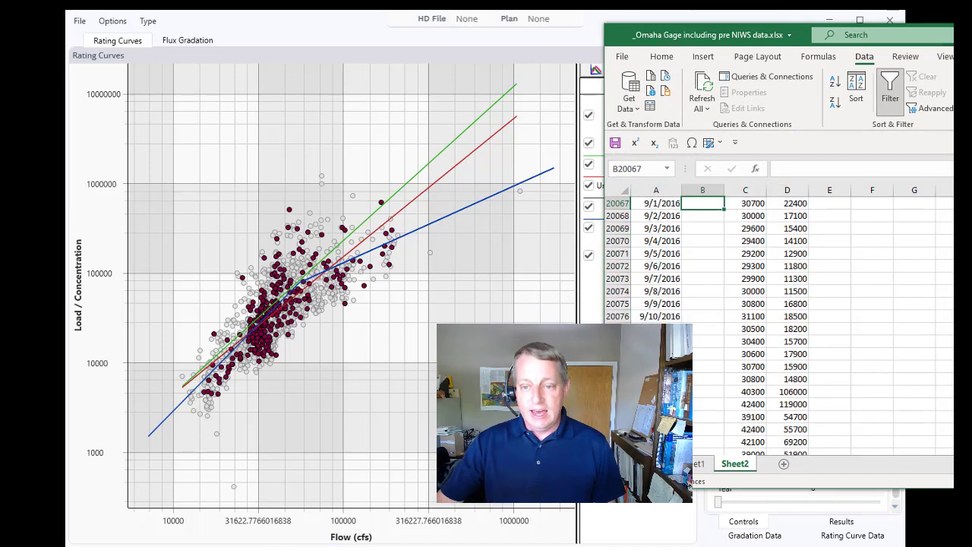
left_click(745, 203)
left_click(786, 203)
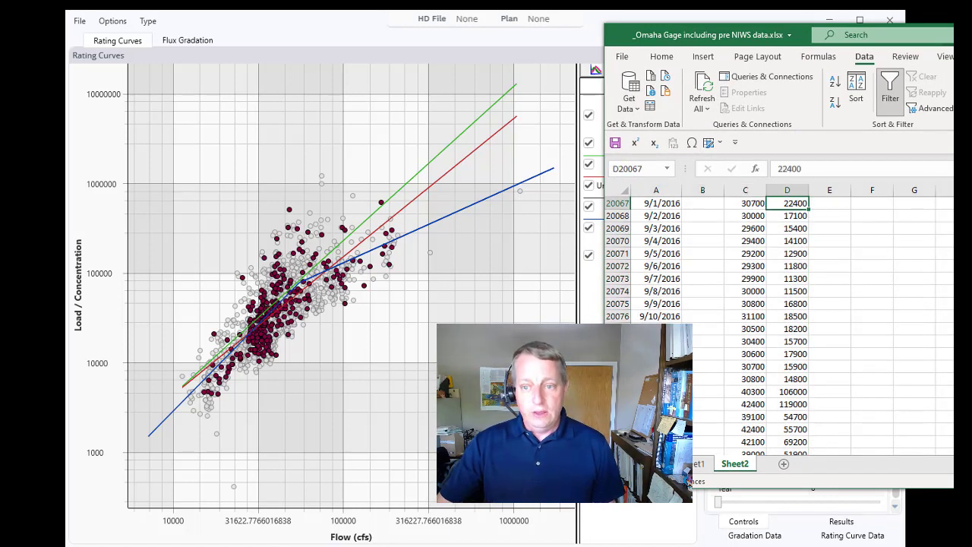
Step: Return to the HEC-RAS rating curve window and clear all manually entered and imported data
left_click(77, 25)
left_click(77, 25)
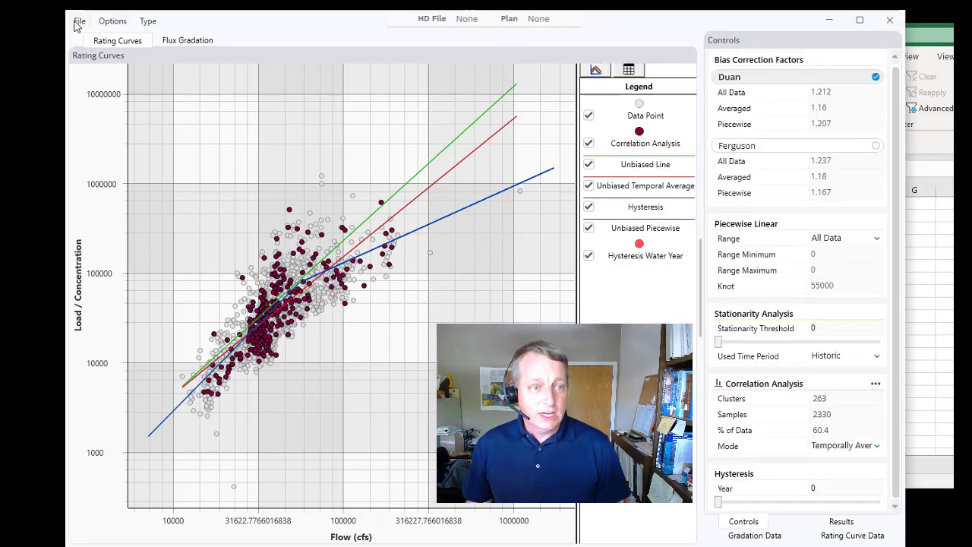
left_click_drag(331, 31, 375, 28)
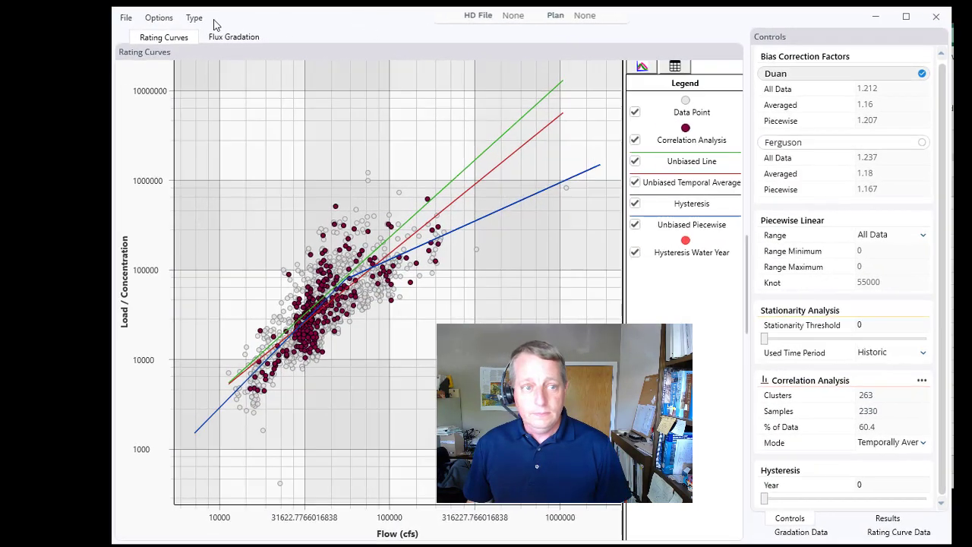
left_click(124, 21)
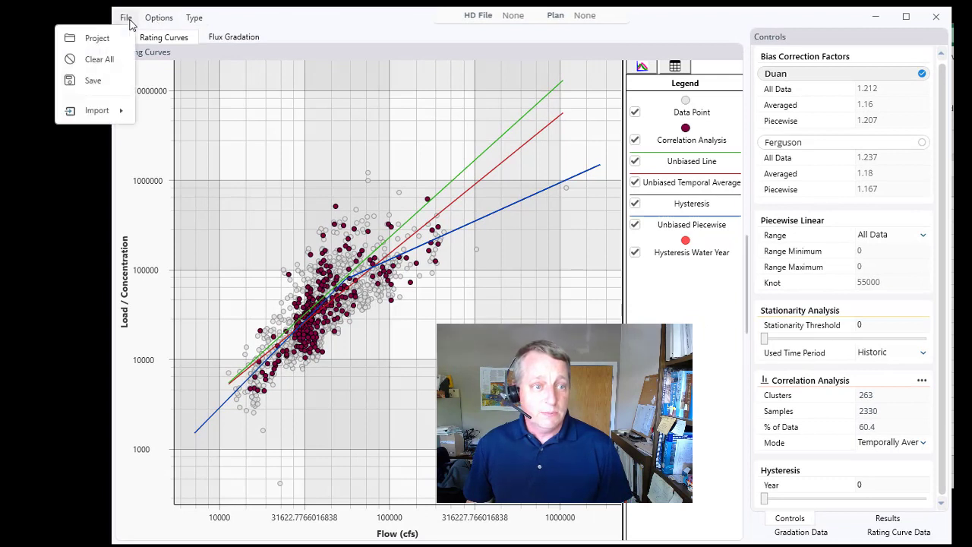
left_click(112, 61)
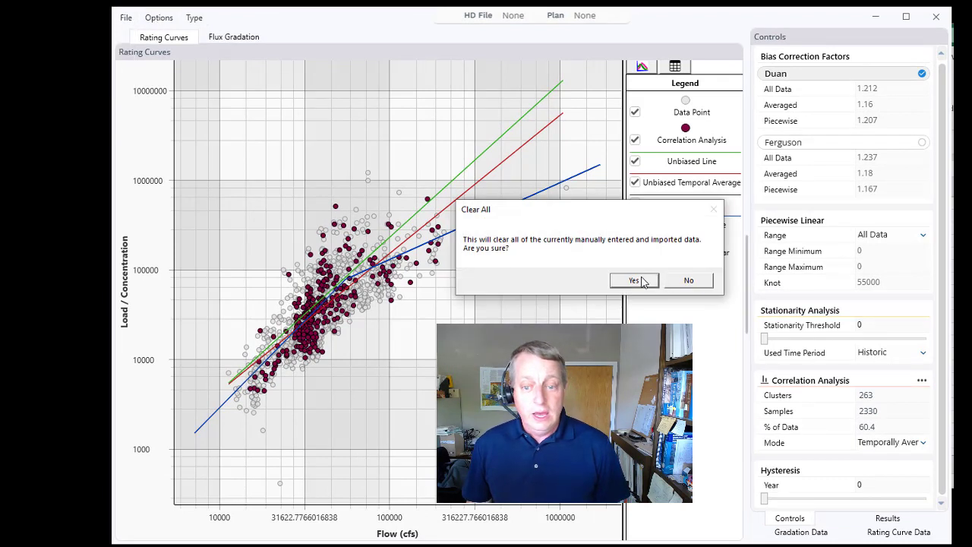
left_click(634, 281)
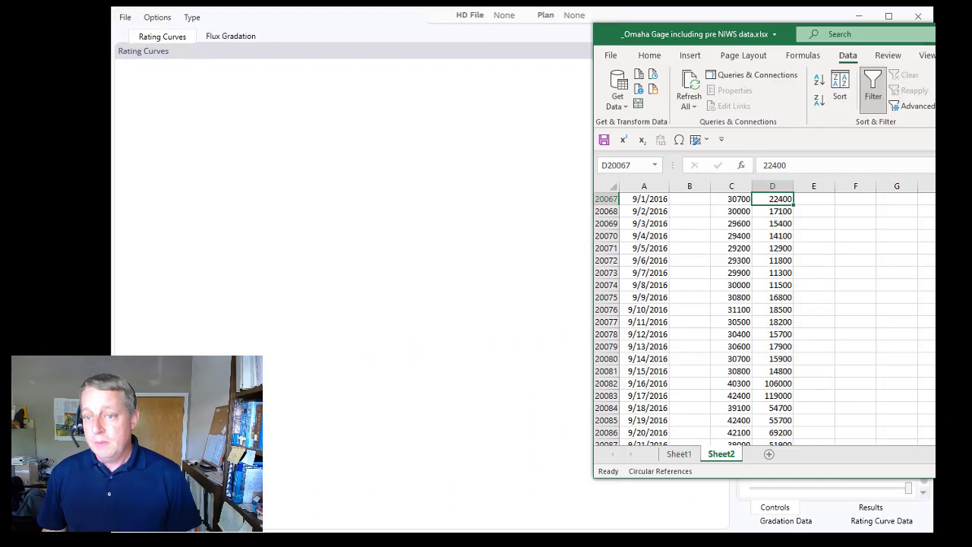
left_click(658, 202)
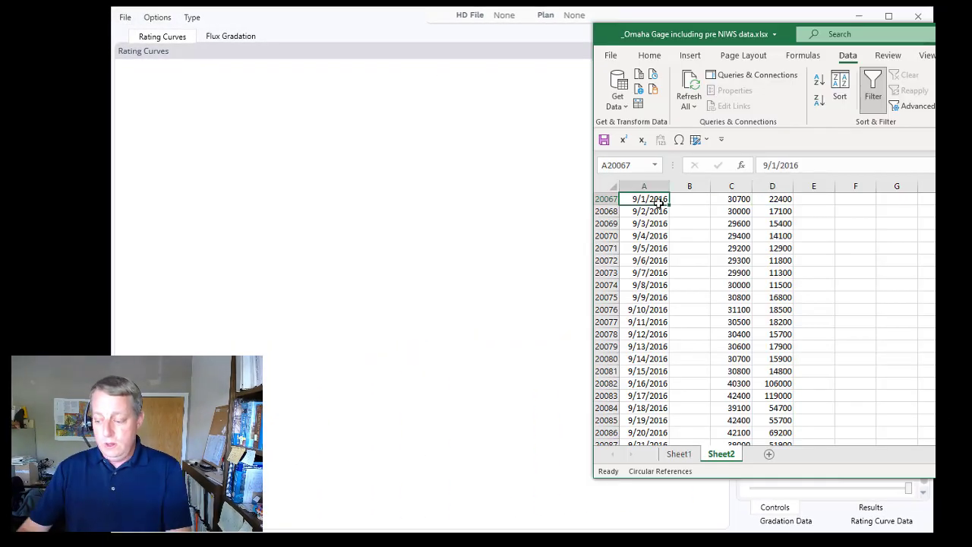
key("shift+Right")
key("shift+Right")
key("shift+Right")
key("ctrl+shift+Down")
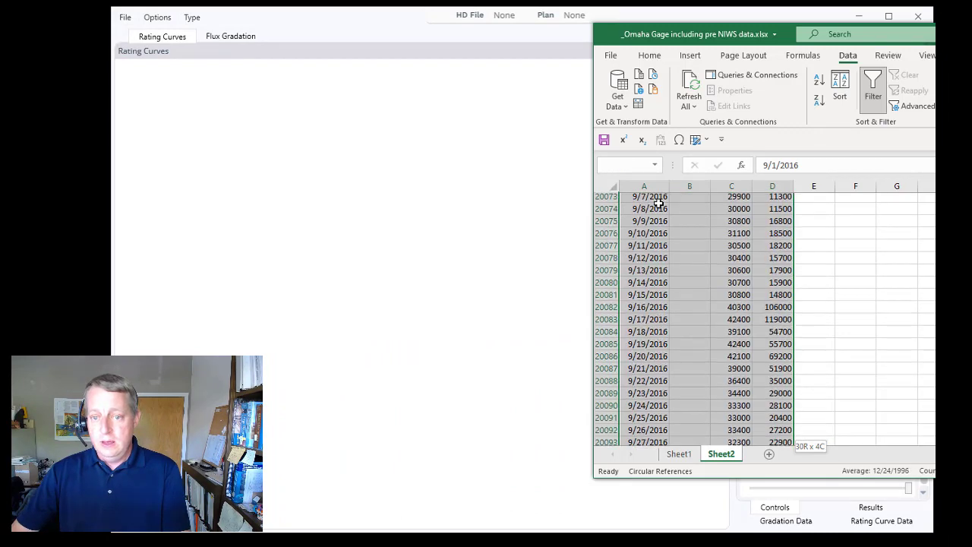
Step: Copy the full four-column date, time, flow and load range on Sheet2, from A1 down to row 20096
key("ctrl+Home")
key("shift+Right")
key("shift+Right")
key("shift+Right")
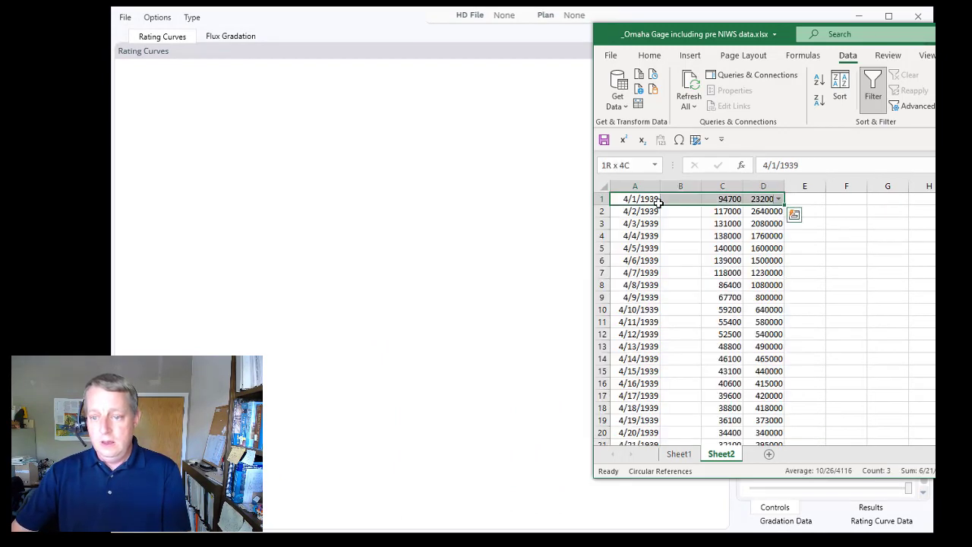
key("ctrl+shift+Down")
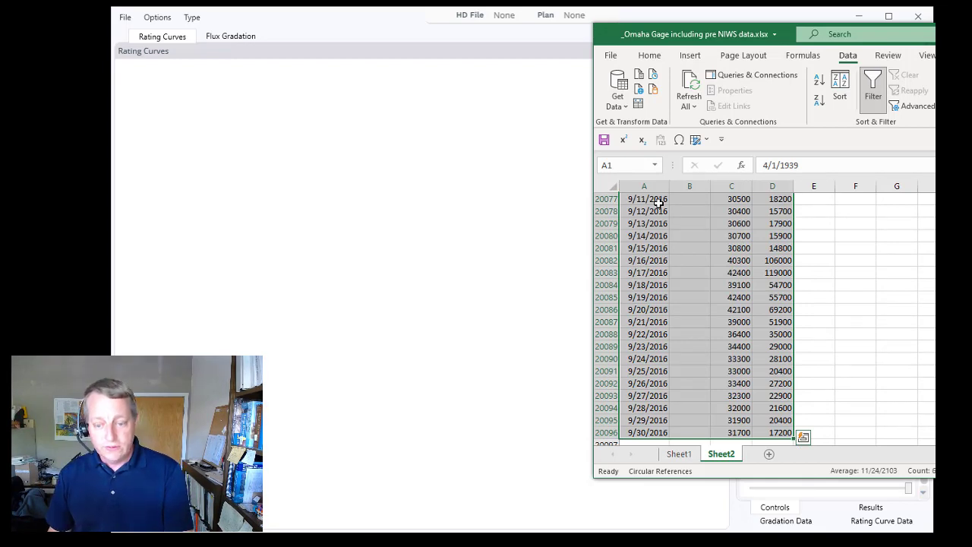
key("ctrl+c")
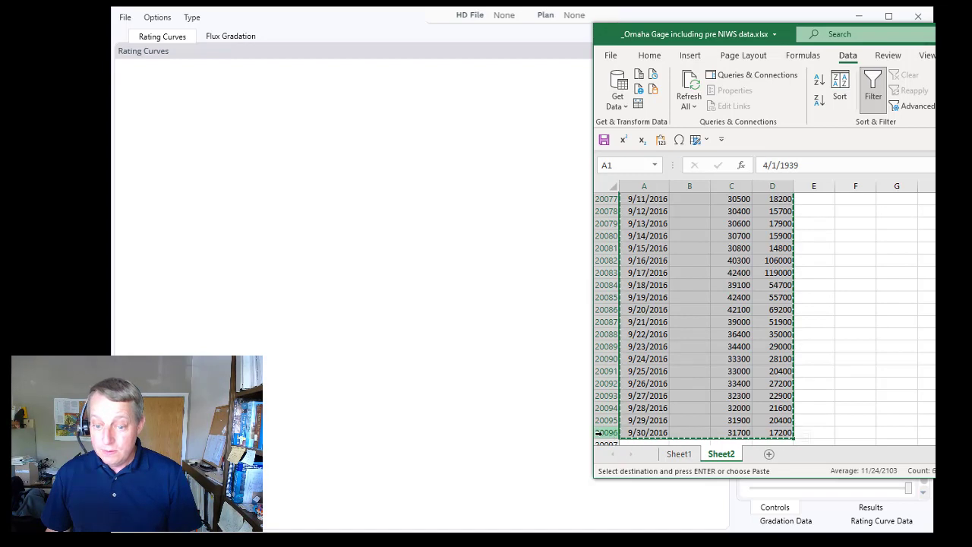
Step: Switch to the HEC-RAS rating curve window and start importing the copied data from the clipboard
left_click(125, 19)
mouse_move(113, 110)
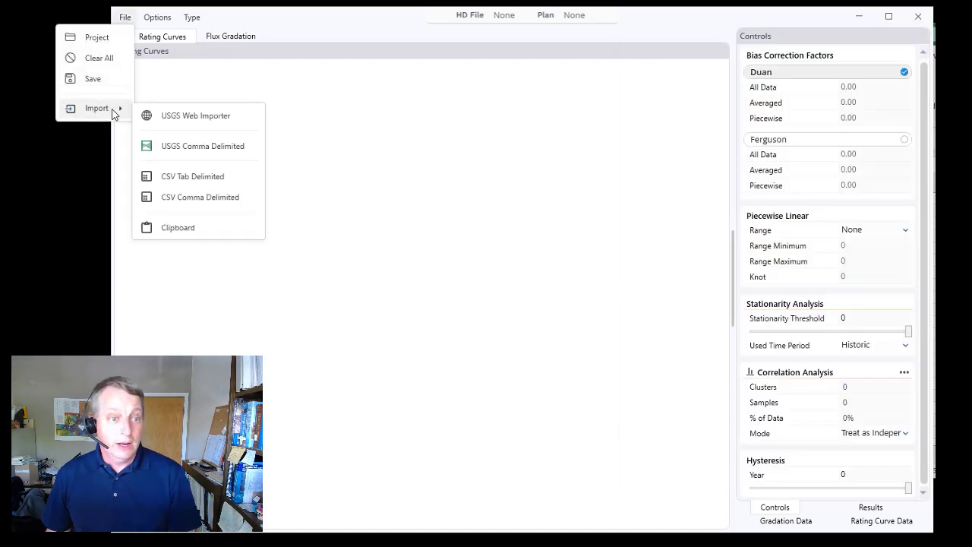
left_click(199, 232)
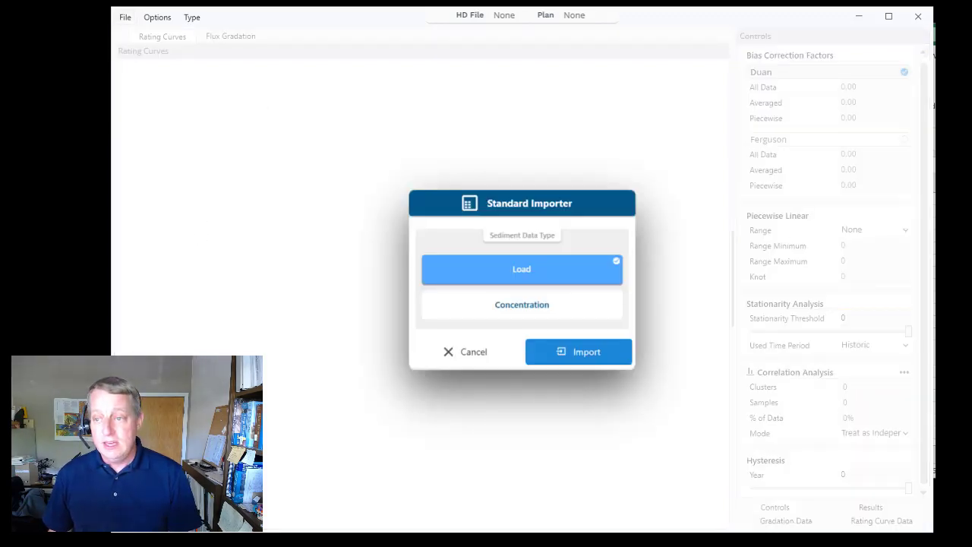
Step: Switch to the Omaha gage workbook in Excel and examine the copied date, blank time, flow and load columns on Sheet2
key("alt+Tab")
left_click(649, 199)
left_click(679, 199)
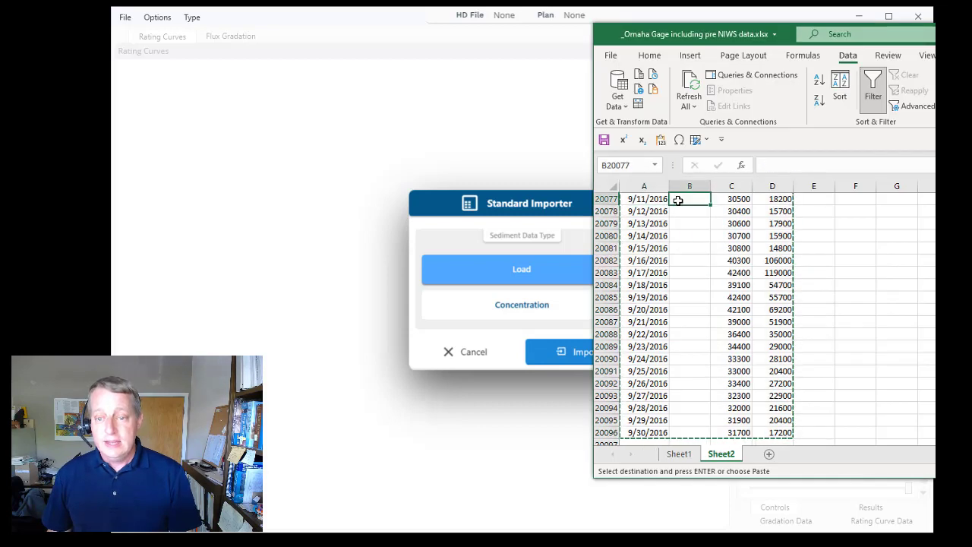
left_click(734, 212)
left_click(770, 193)
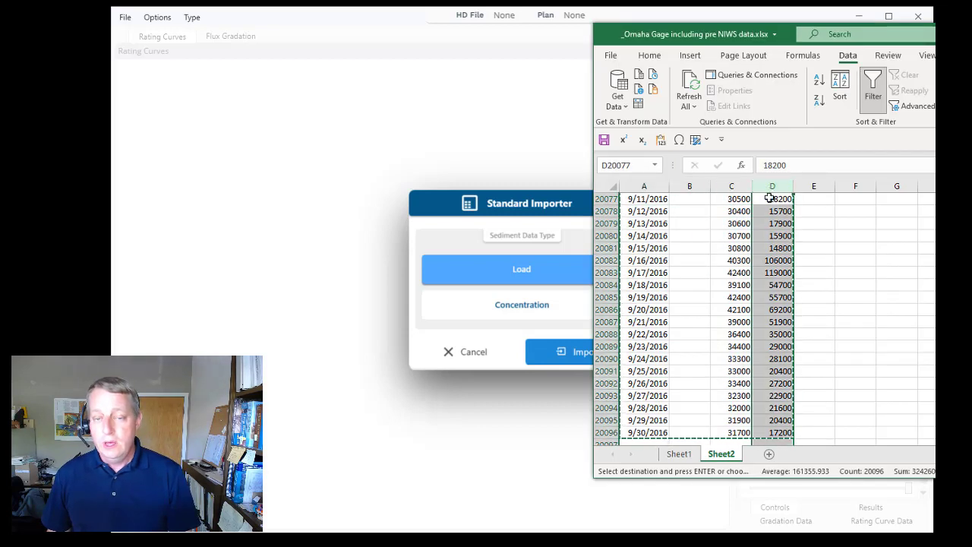
left_click(769, 199)
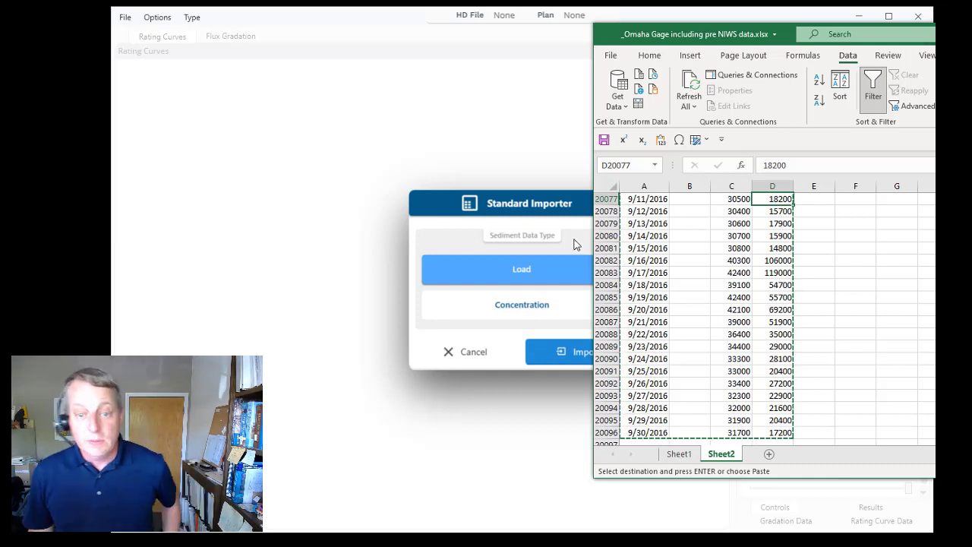
Step: Return to the HEC-RAS importer, import the copied gage records as Load, and review the imported rating curve data table
left_click(587, 290)
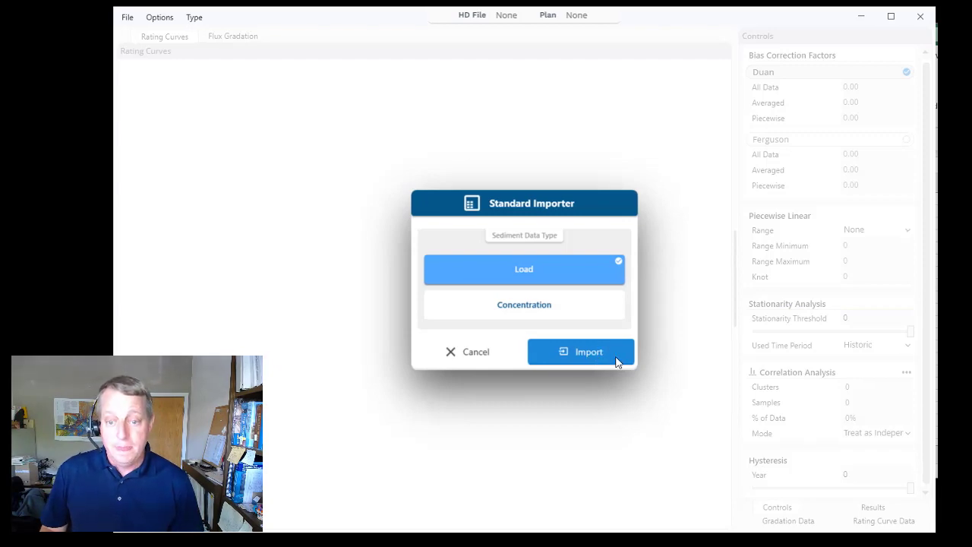
left_click(587, 355)
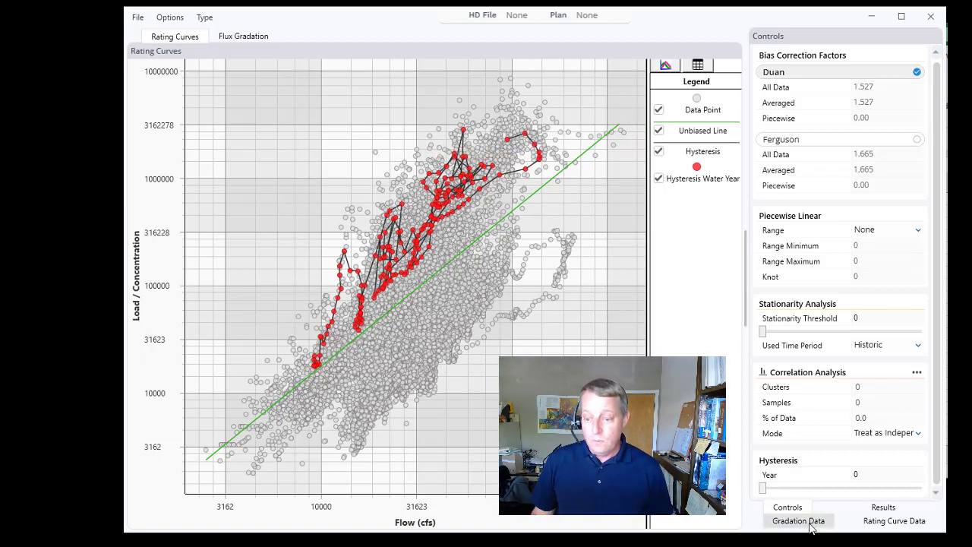
left_click(895, 523)
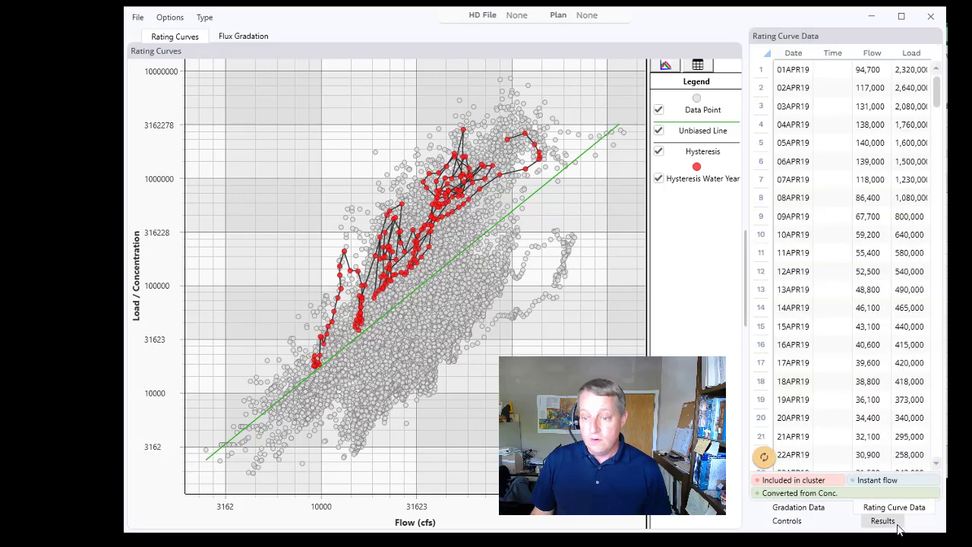
mouse_move(938, 76)
left_mouse_down()
mouse_move(938, 372)
mouse_move(937, 91)
left_mouse_up()
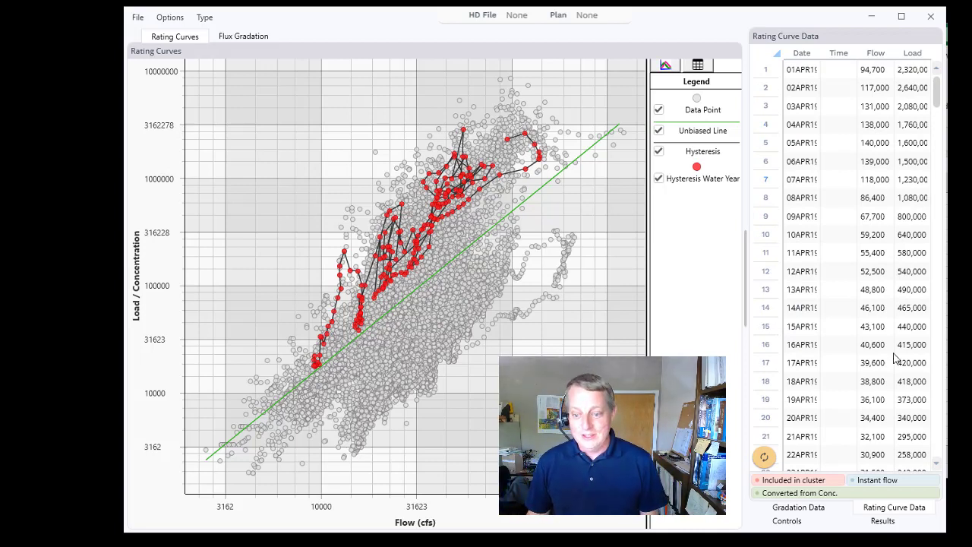
Step: Hide the hysteresis water year points and the hysteresis line from the rating curve plot
left_click(805, 521)
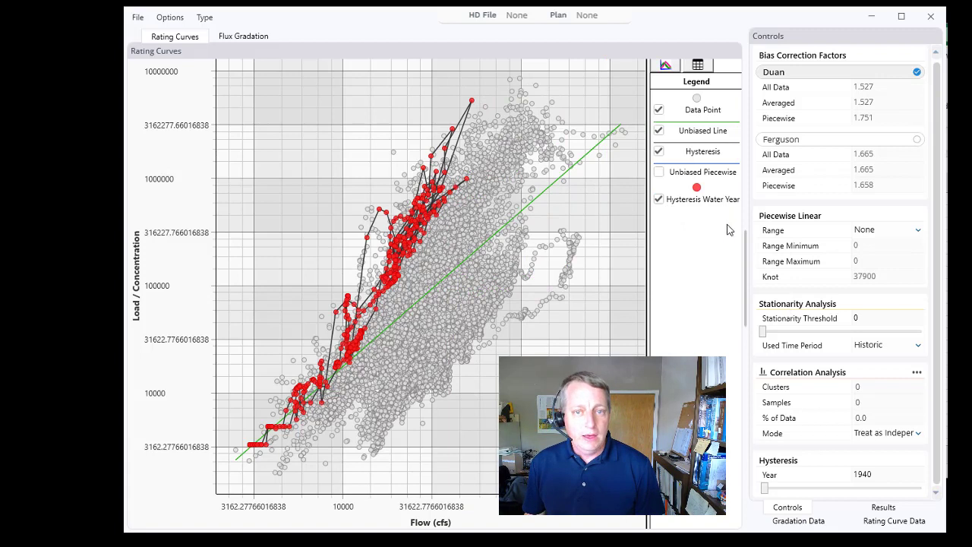
left_click(658, 200)
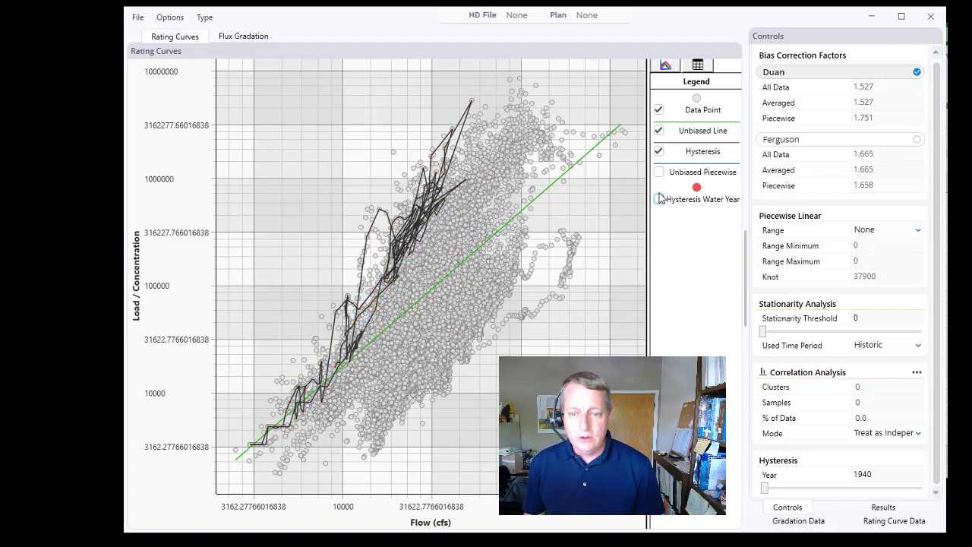
left_click(659, 152)
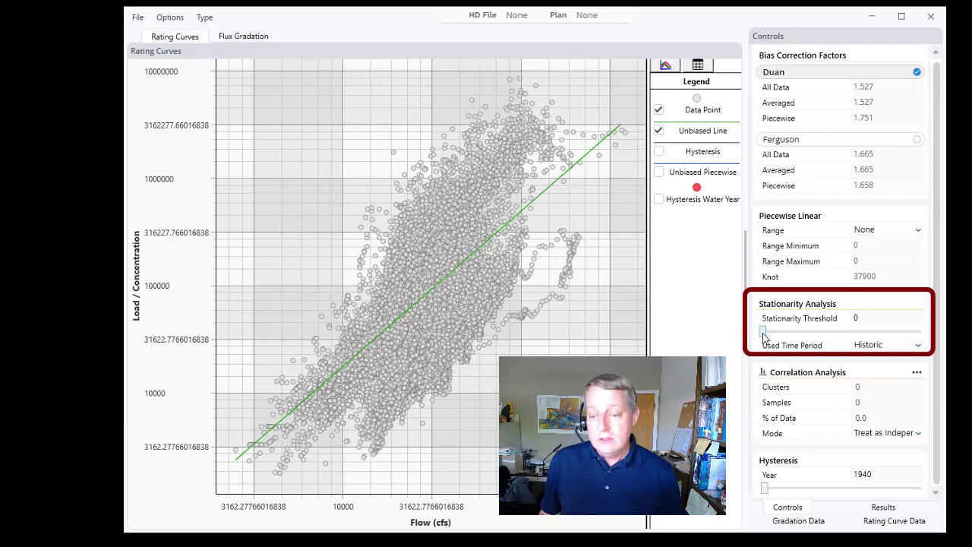
Step: Set the stationarity threshold to 1966 to split historic and contemporary data, and hide the unbiased piecewise line
left_click_drag(763, 333, 812, 338)
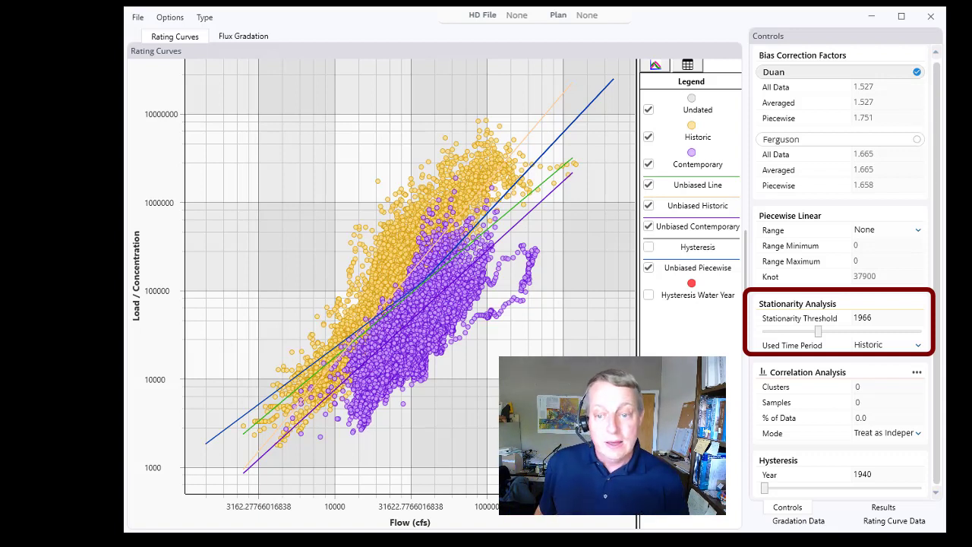
left_click(648, 267)
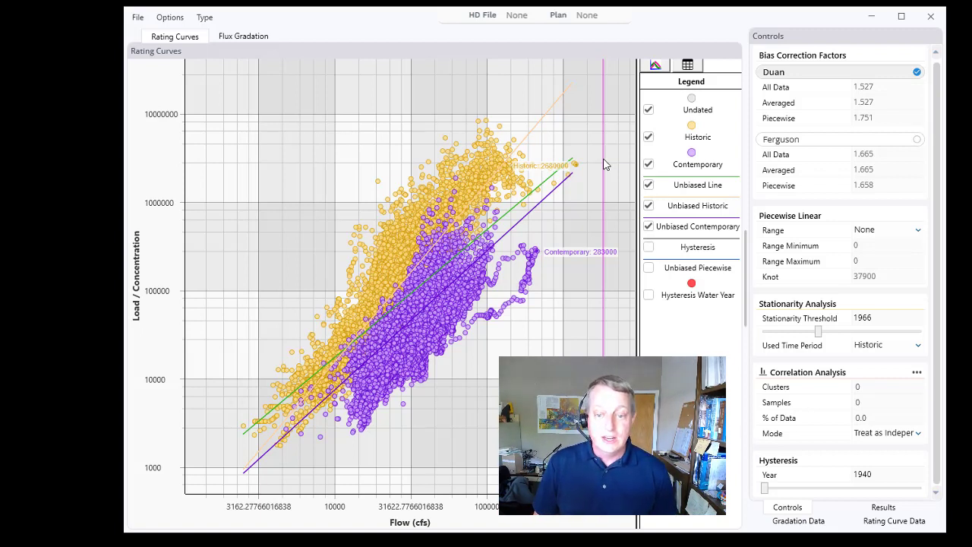
Step: Move the stationarity threshold back to 1939 and hide the unbiased piecewise line from the plot
left_click(818, 332)
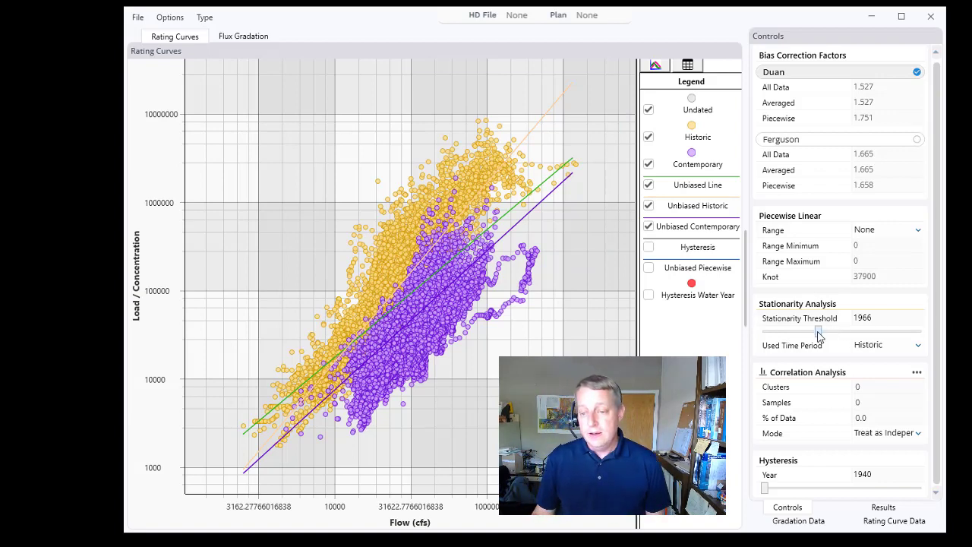
left_click(762, 339)
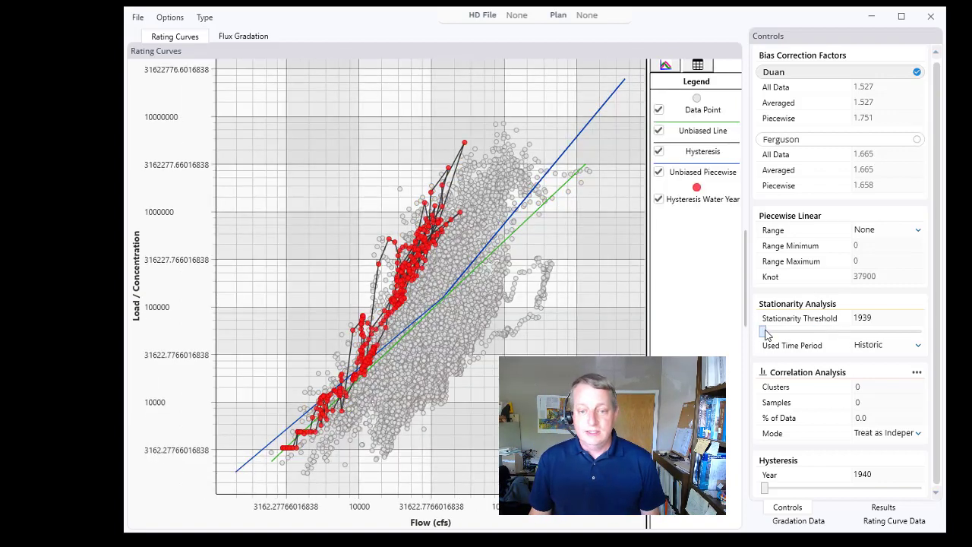
left_click(659, 172)
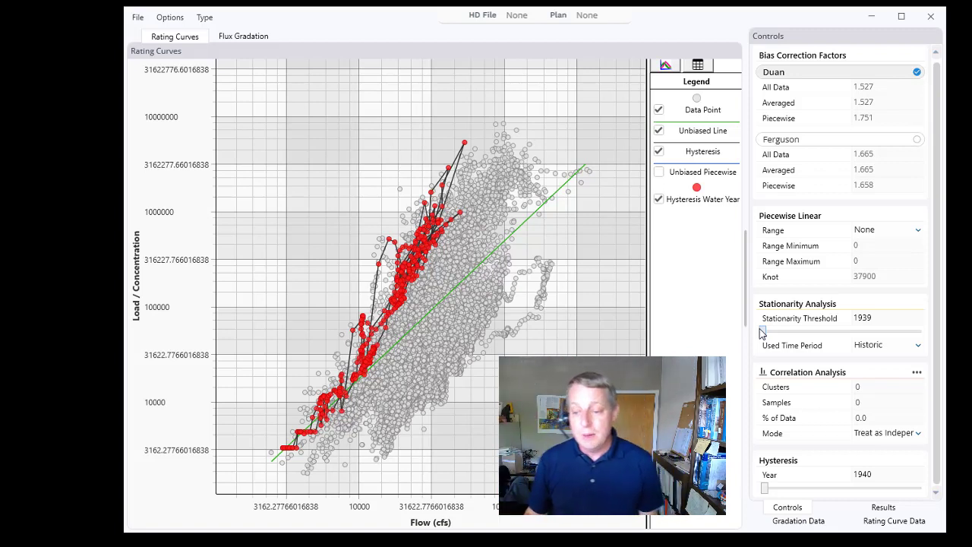
Step: Step the hysteresis water year forward from 1940 to 1948, examining the flow-load path of successive years
left_click(802, 492)
left_click(824, 493)
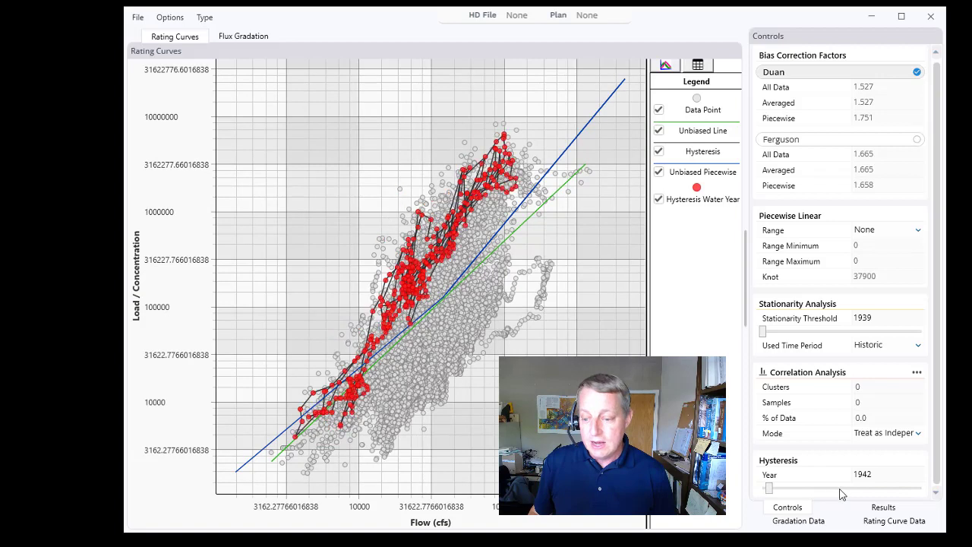
left_click(840, 493)
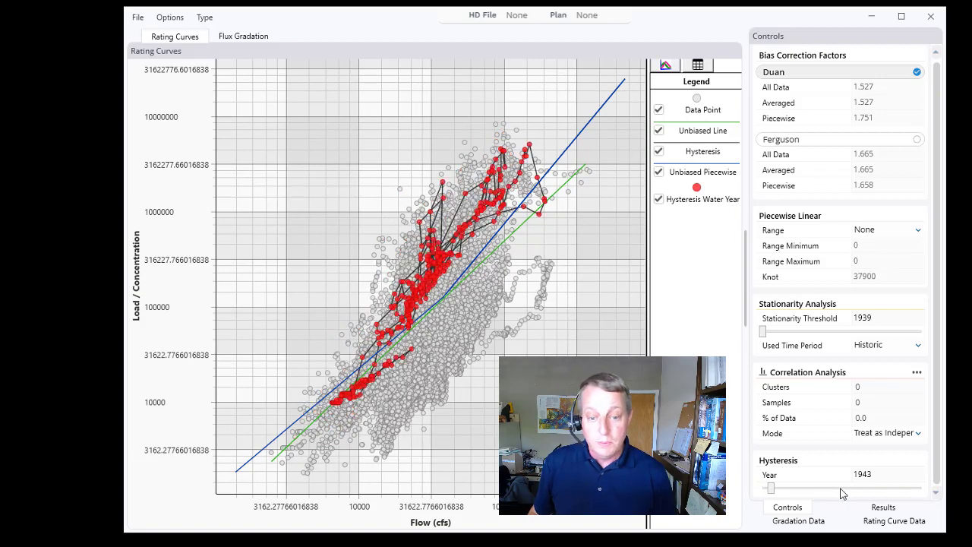
left_click(842, 492)
left_click(843, 494)
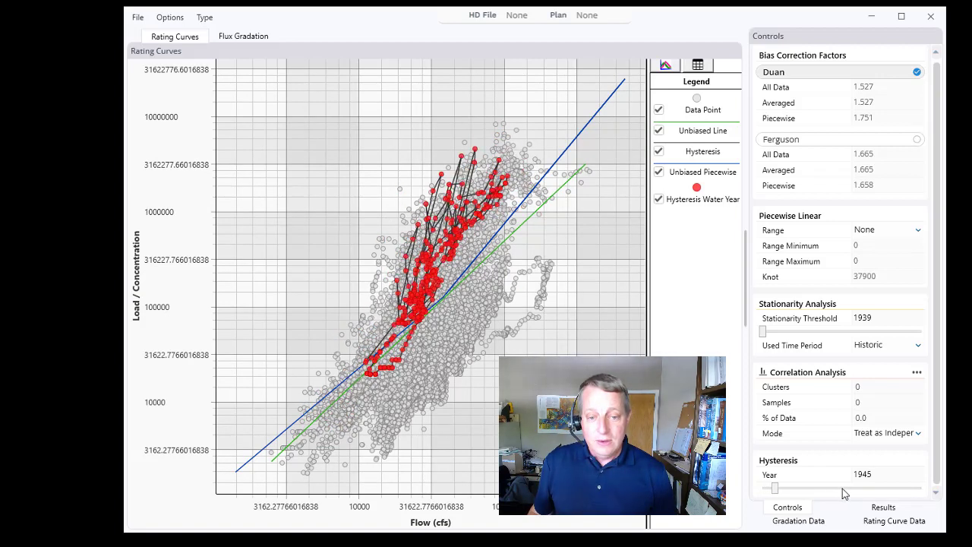
left_click(859, 492)
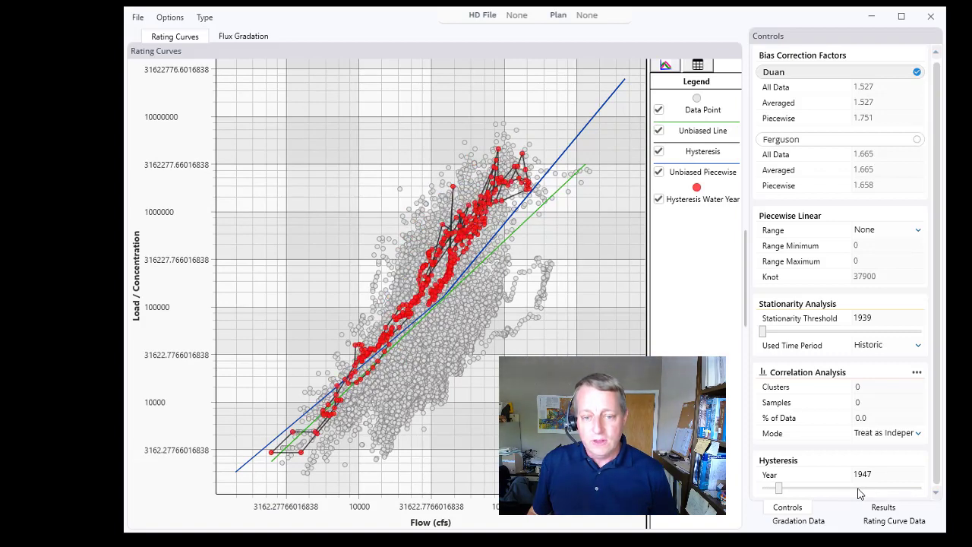
left_click(859, 493)
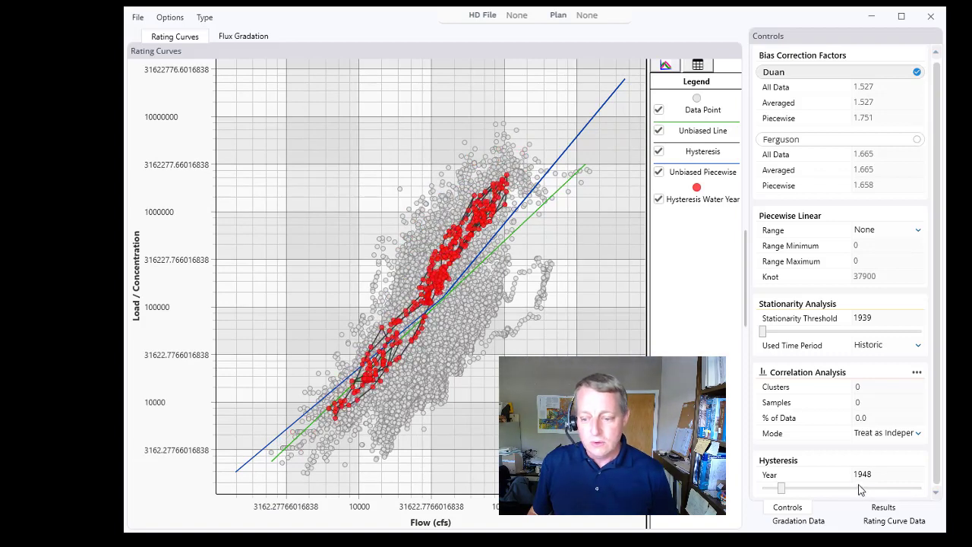
Step: Set the hysteresis year to 2011 to plot that water year's flow-load loop
left_click(870, 475)
left_click_drag(872, 476, 844, 479)
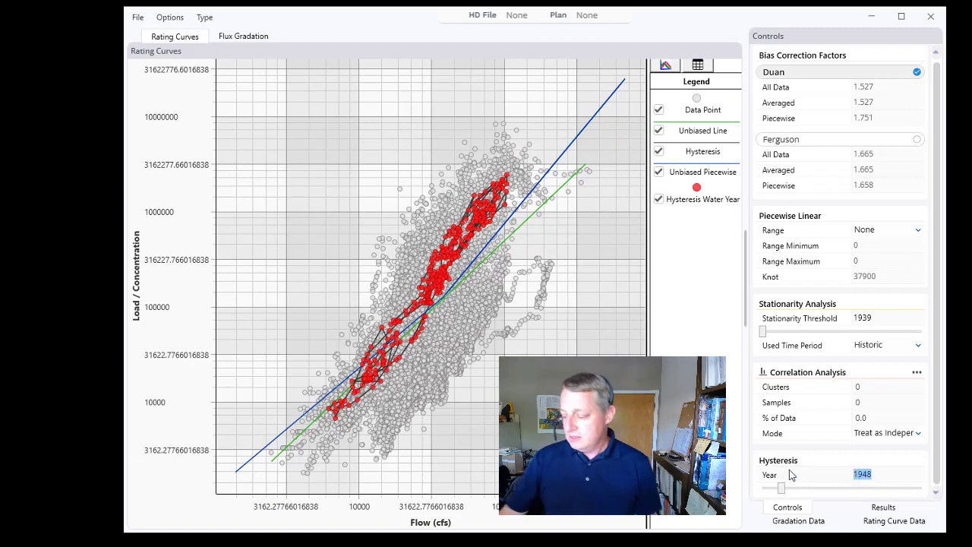
type("2011")
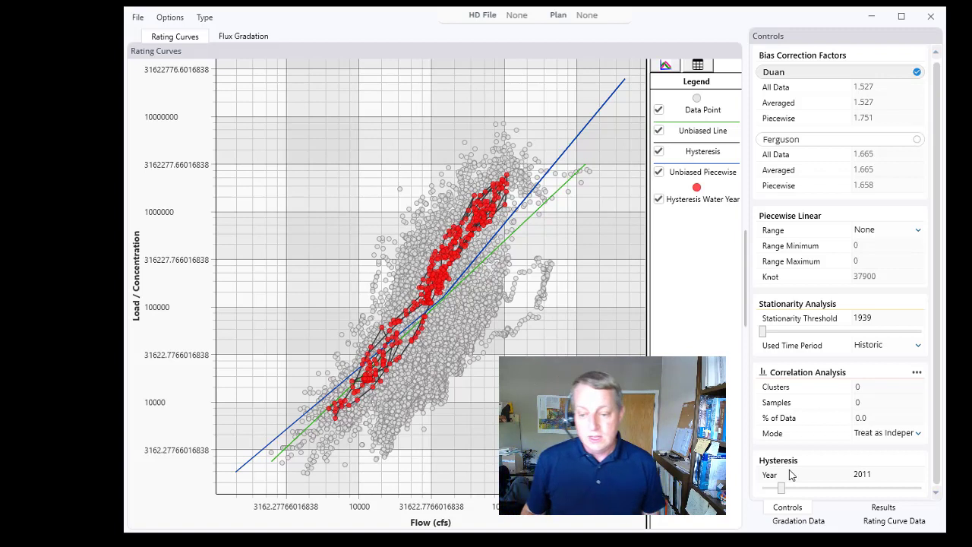
key("Return")
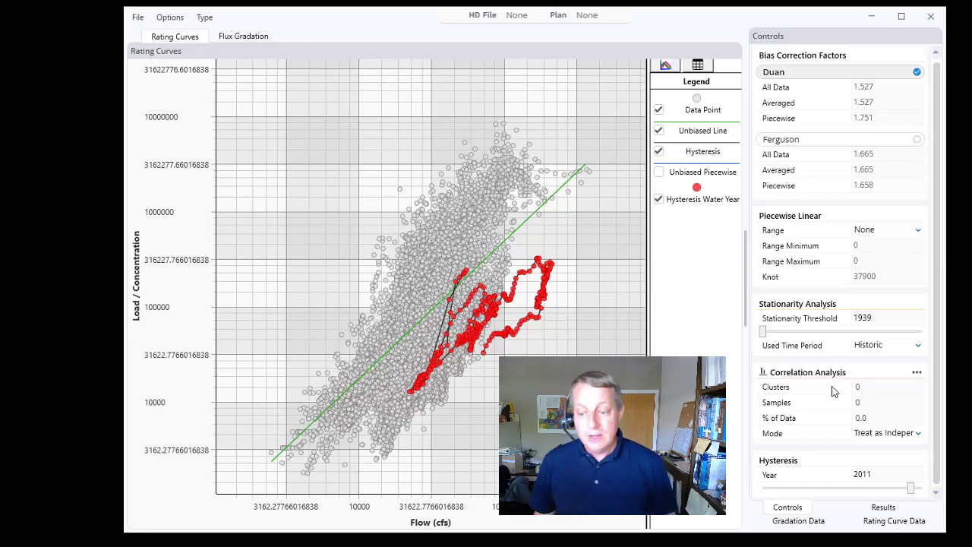
Step: Step the hysteresis year back to 2010 with the unbiased piecewise line hidden, and open the regression results
left_click(769, 493)
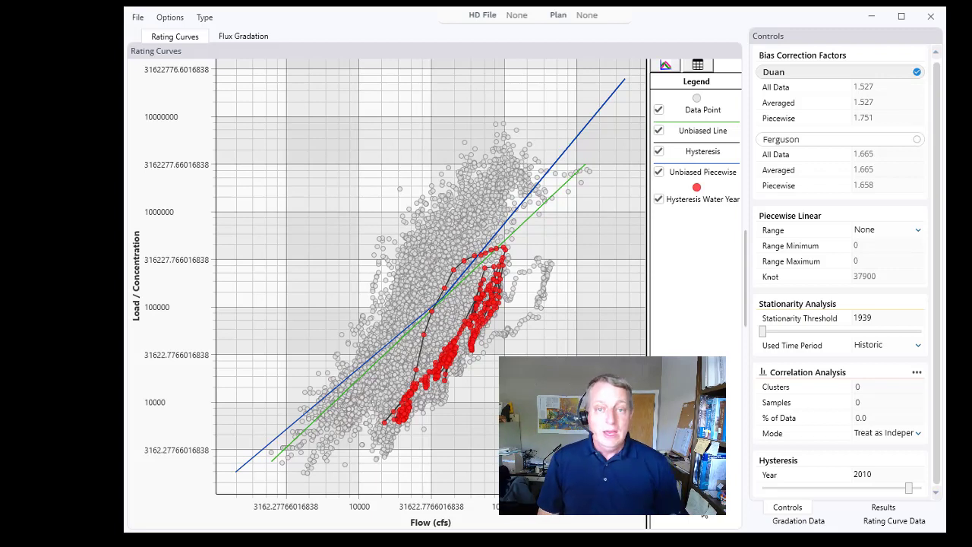
left_click(658, 172)
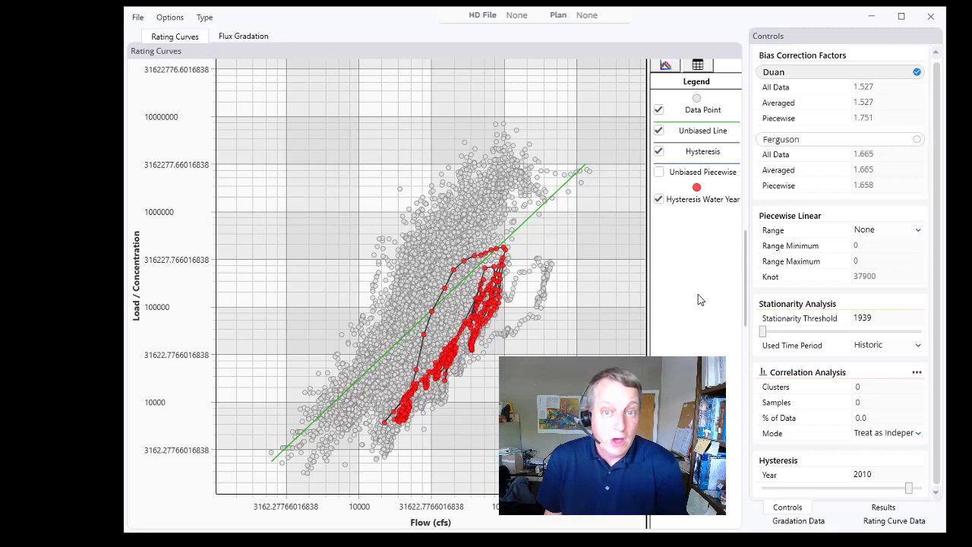
left_click(875, 510)
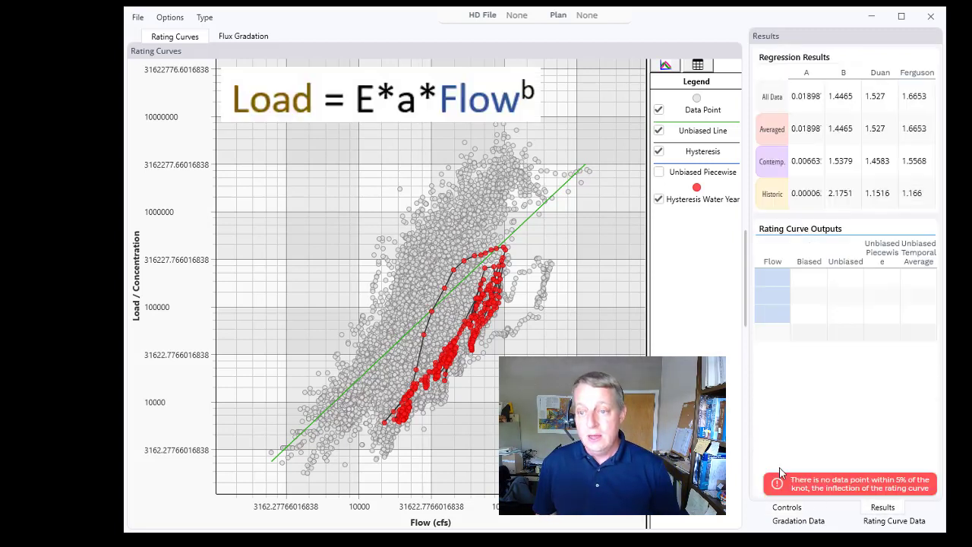
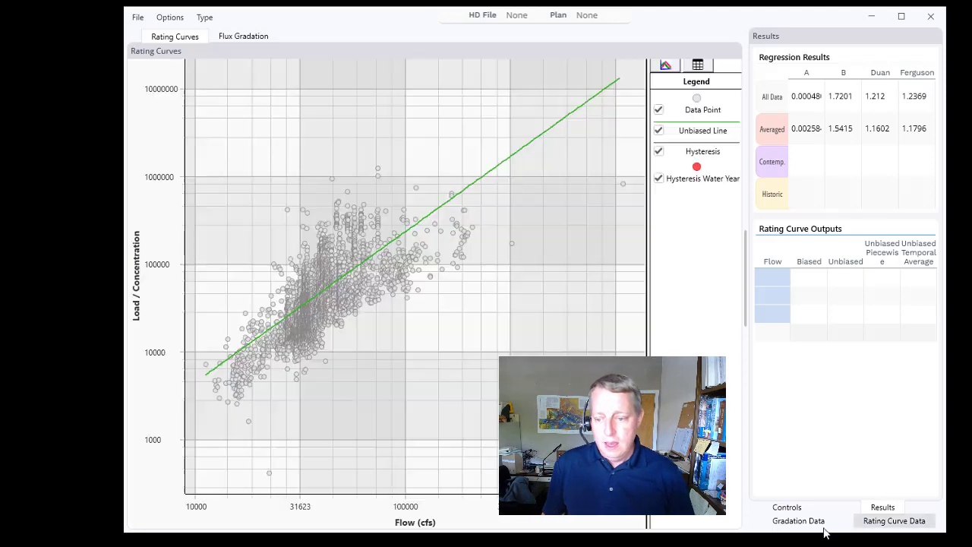
Step: Set the correlation analysis mode to Temporally Average Clusters and the piecewise linear range to All Data
left_click(809, 507)
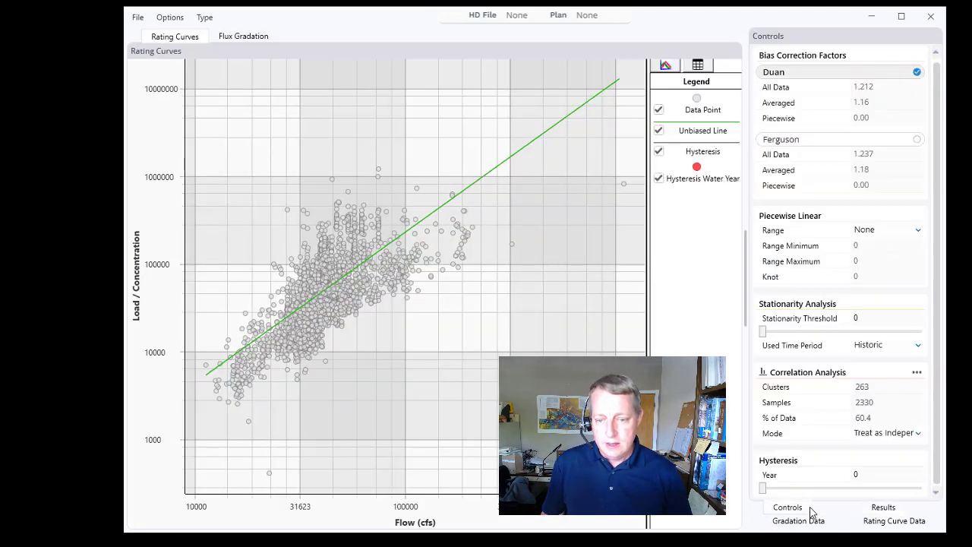
left_click(900, 434)
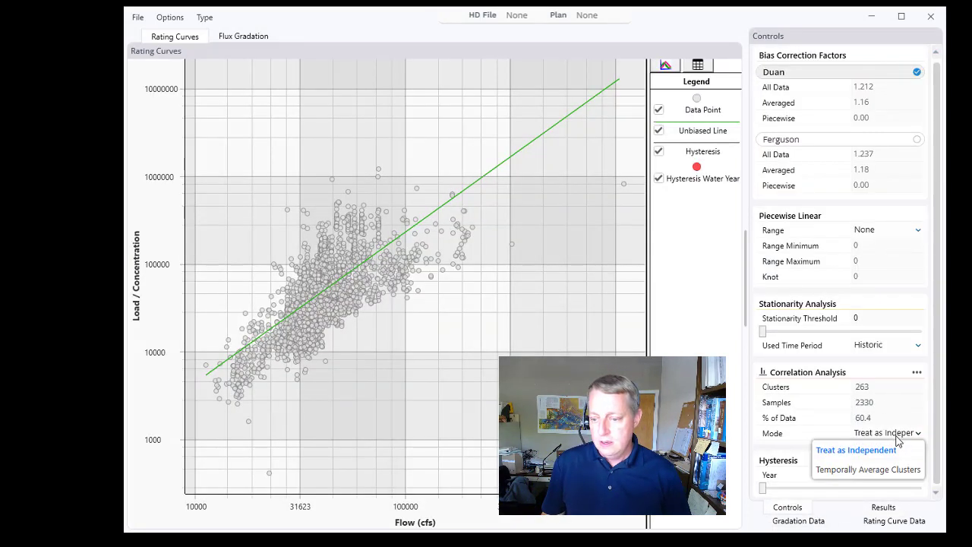
left_click(868, 469)
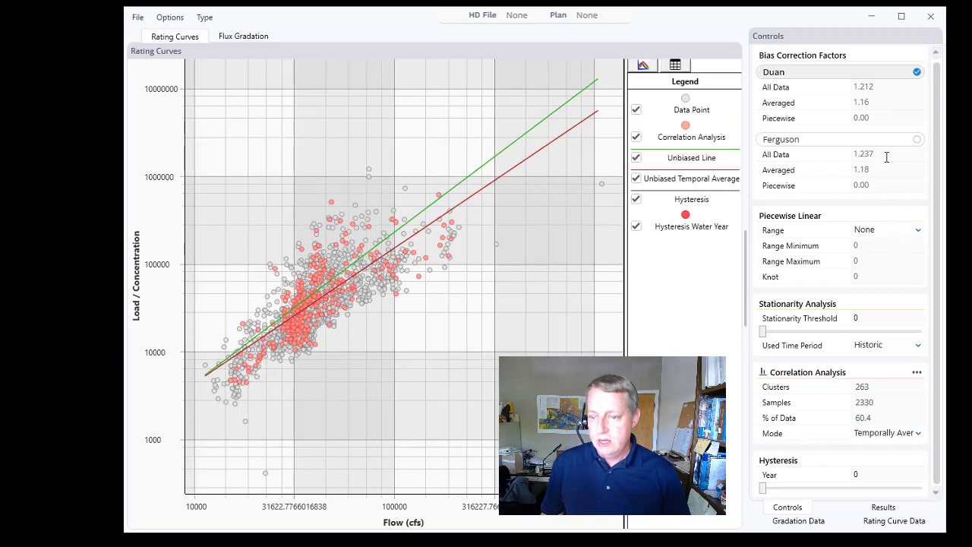
left_click(897, 233)
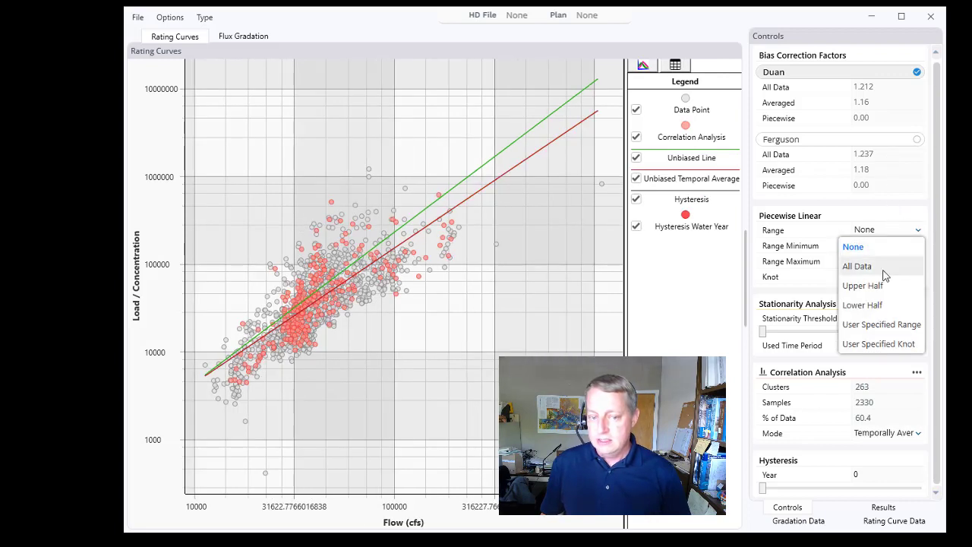
left_click(881, 264)
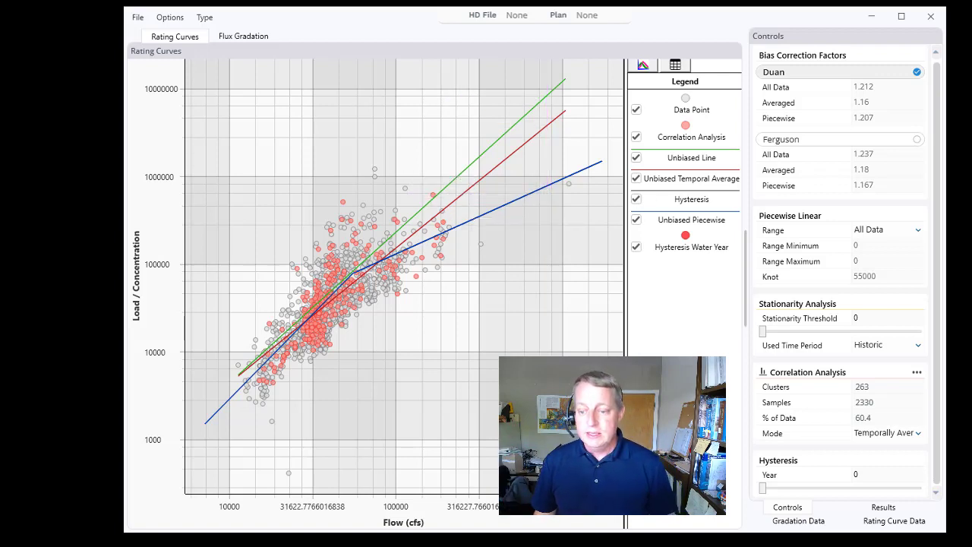
Step: Enter a flow of 10000 as the first row of the rating curve outputs to compute its loads
left_click(883, 507)
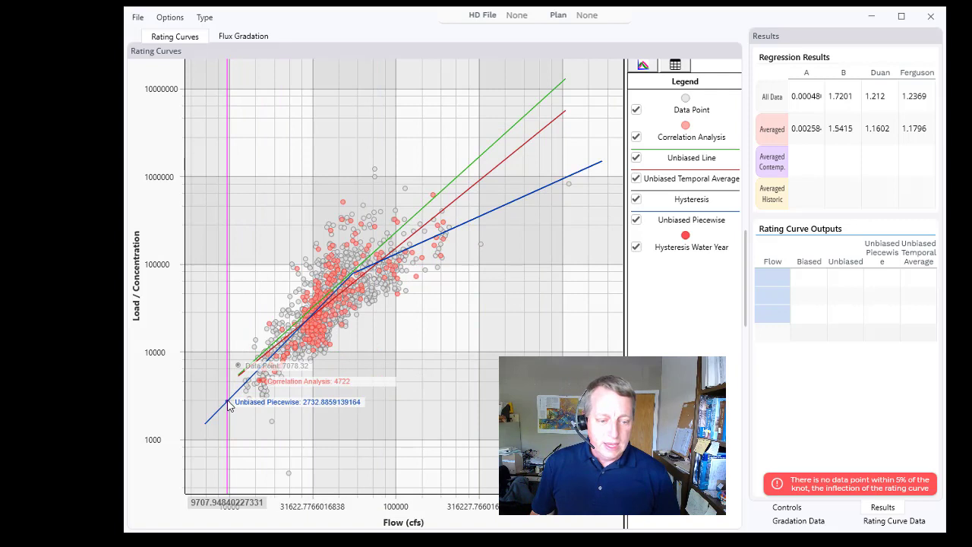
left_click(767, 276)
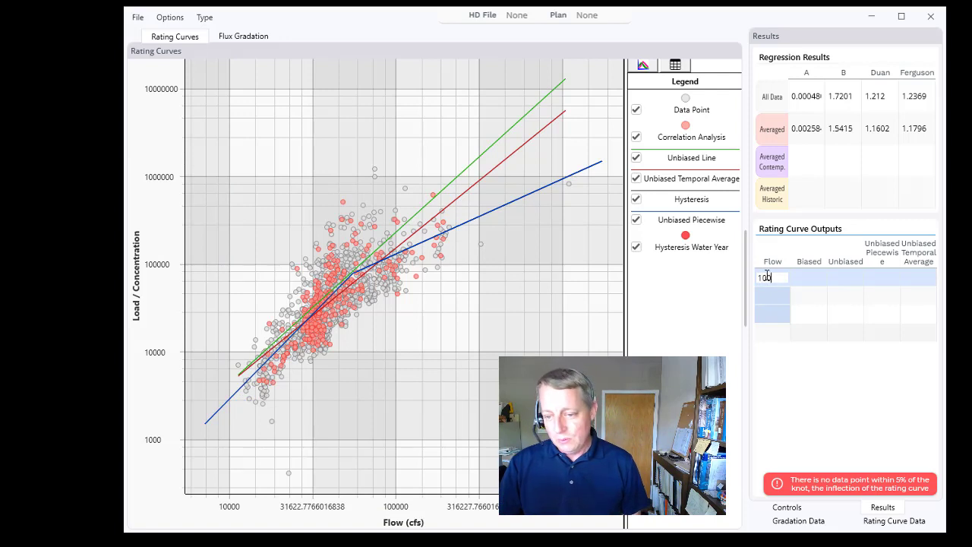
type("1000")
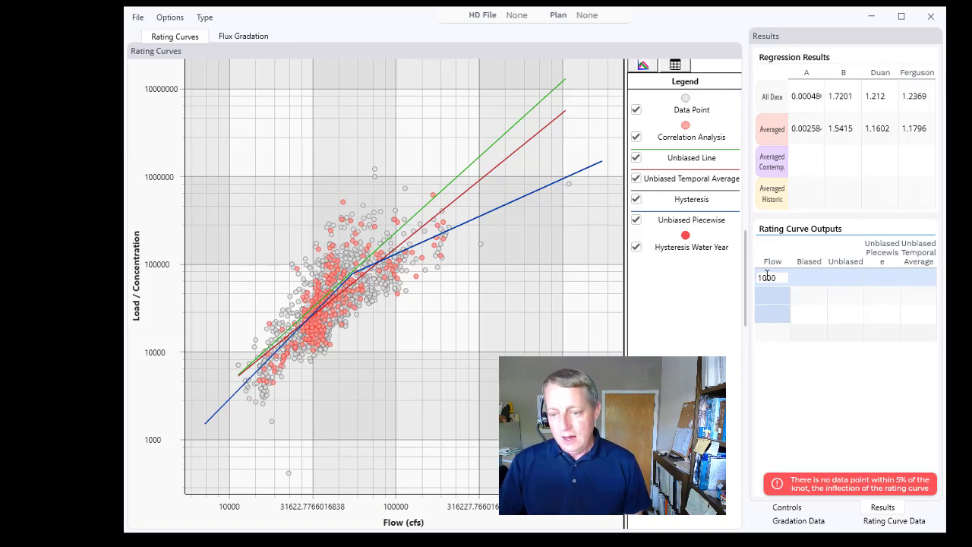
type("0")
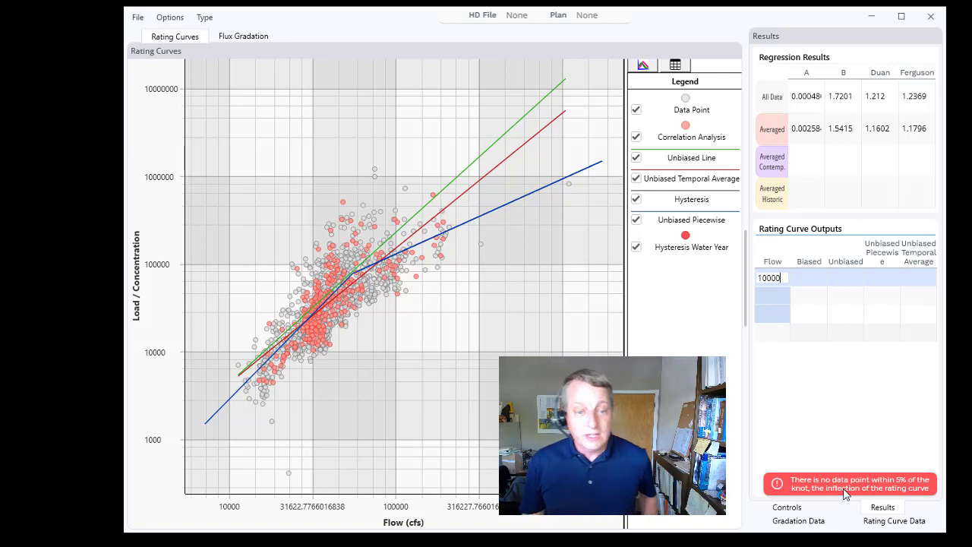
Step: Check the piecewise knot value and compute rating curve outputs for a second flow of 55000
left_click(802, 509)
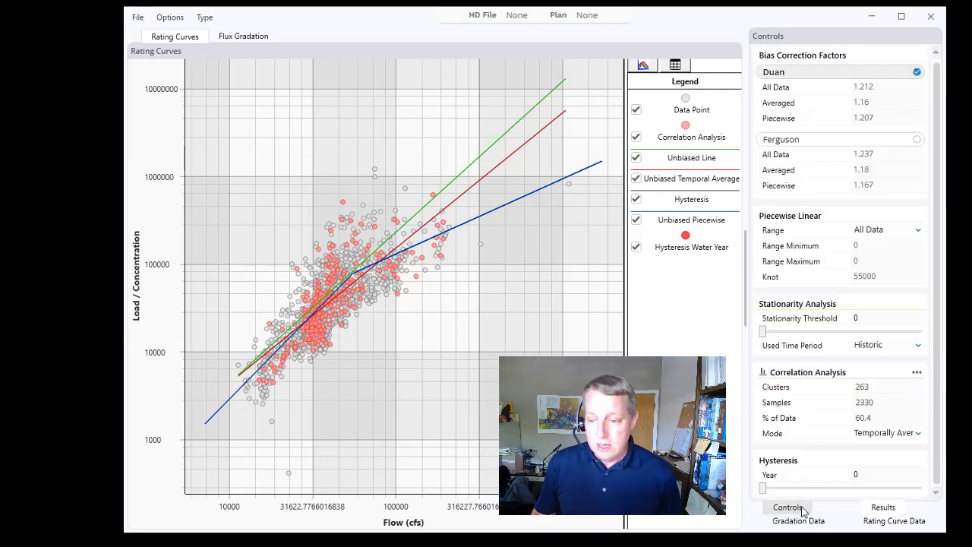
left_click_drag(879, 276, 853, 281)
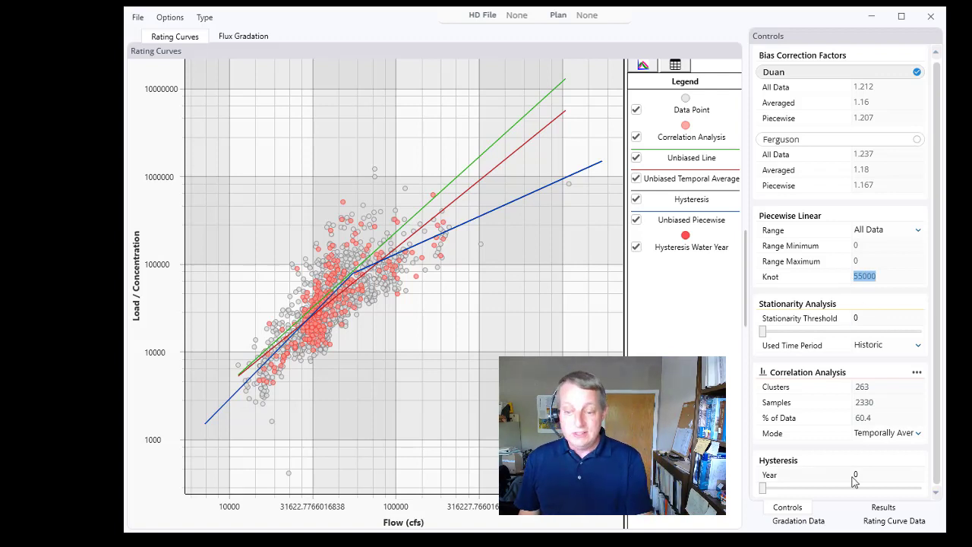
left_click(884, 508)
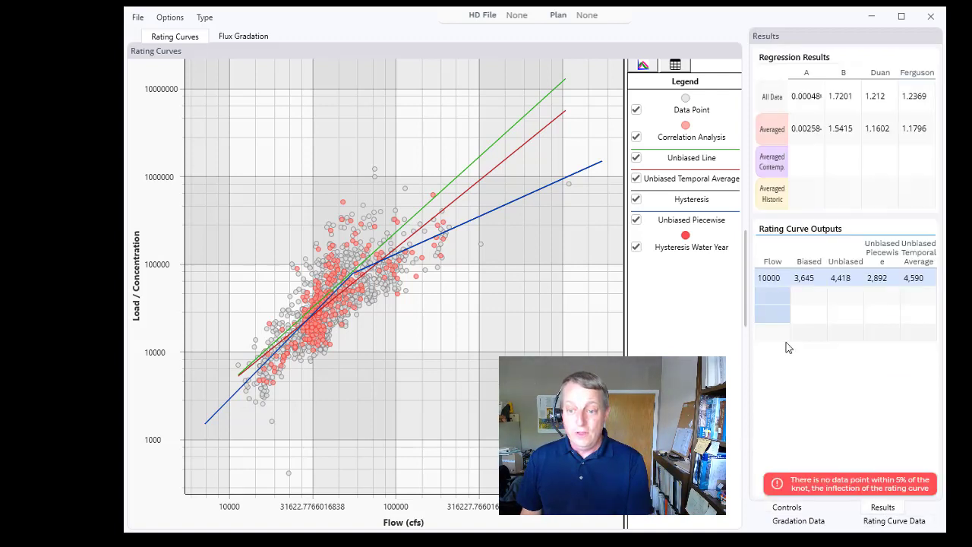
left_click(775, 297)
left_click(776, 297)
type("55000")
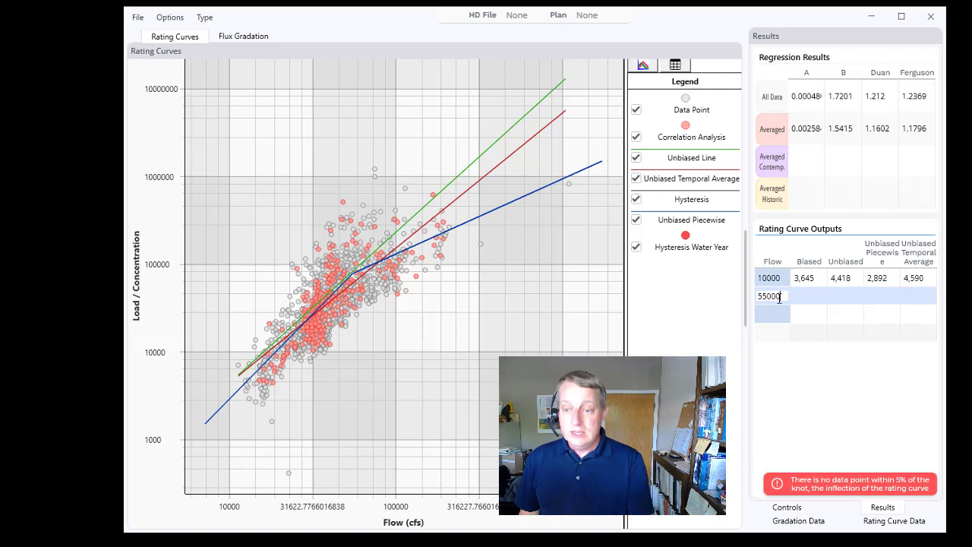
key("Return")
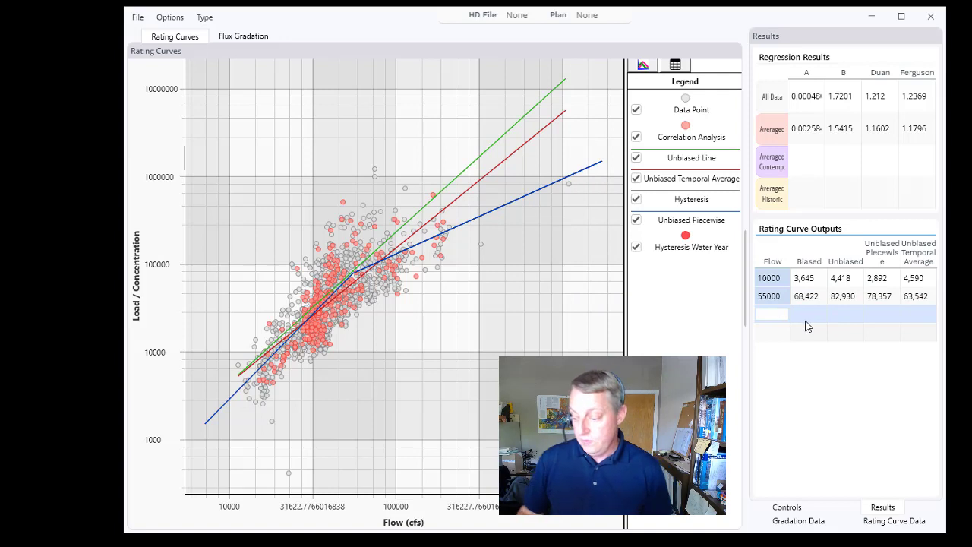
Step: Add a third flow of 1250000 to the rating curve outputs
type("1250")
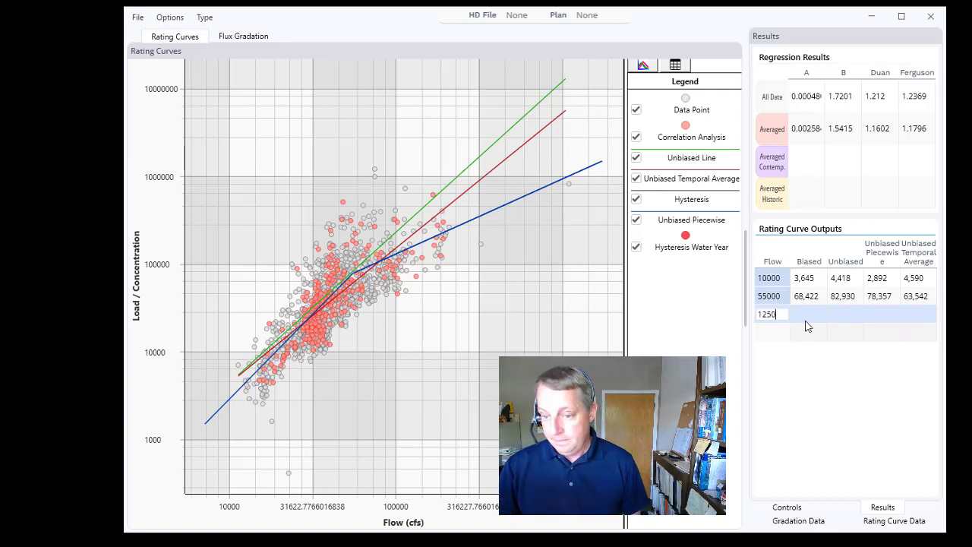
type("000")
key("Return")
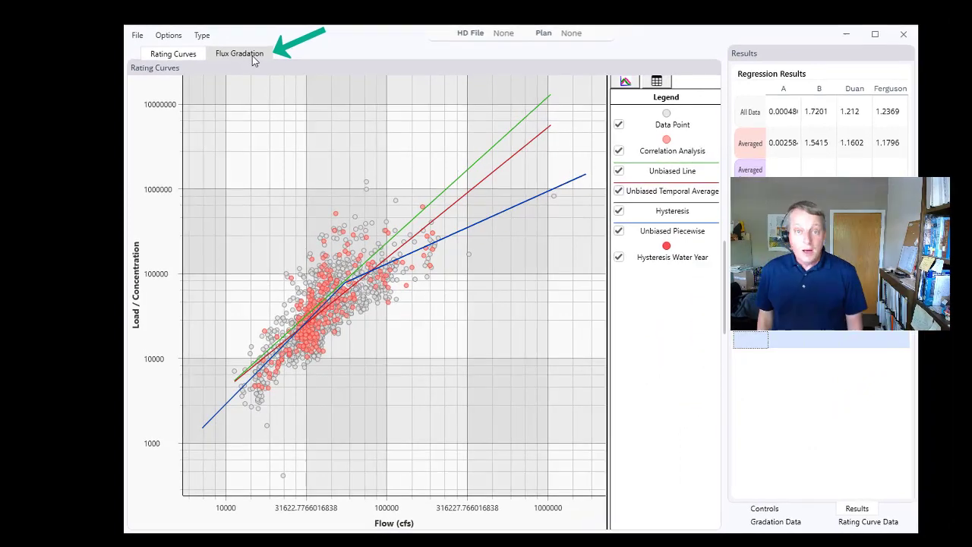
Step: Examine the flux gradation plots, comparing the d85-versus-flow plot on linear axes and back on logarithmic axes
left_click(256, 41)
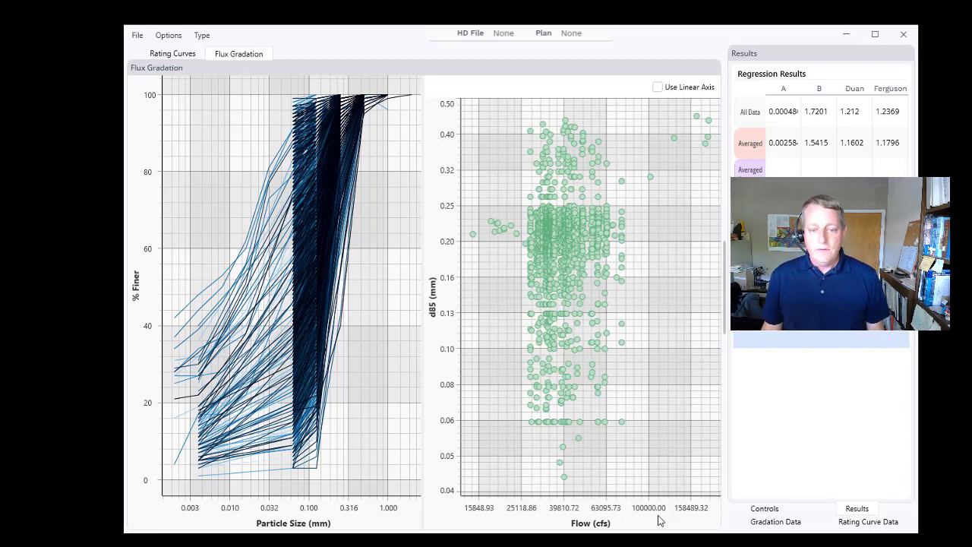
left_click(657, 88)
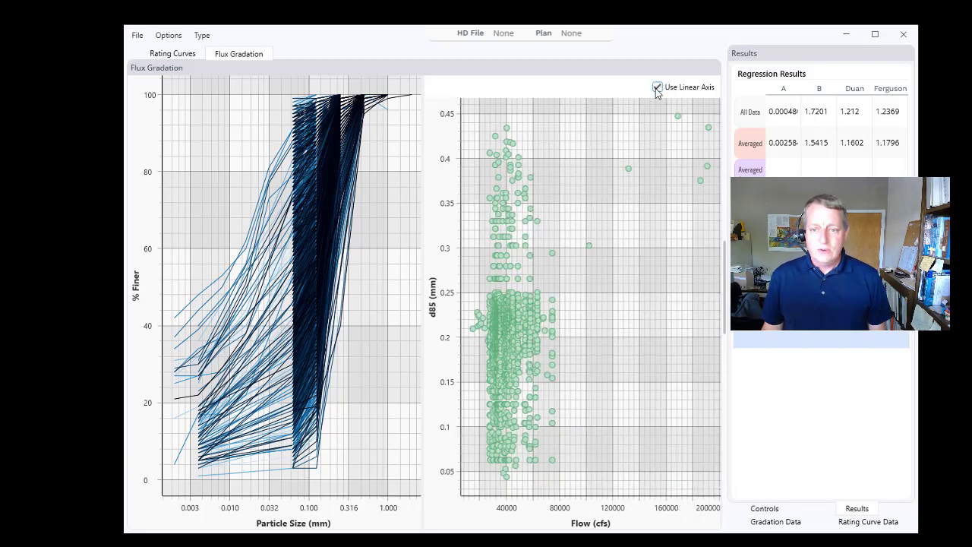
left_click(657, 88)
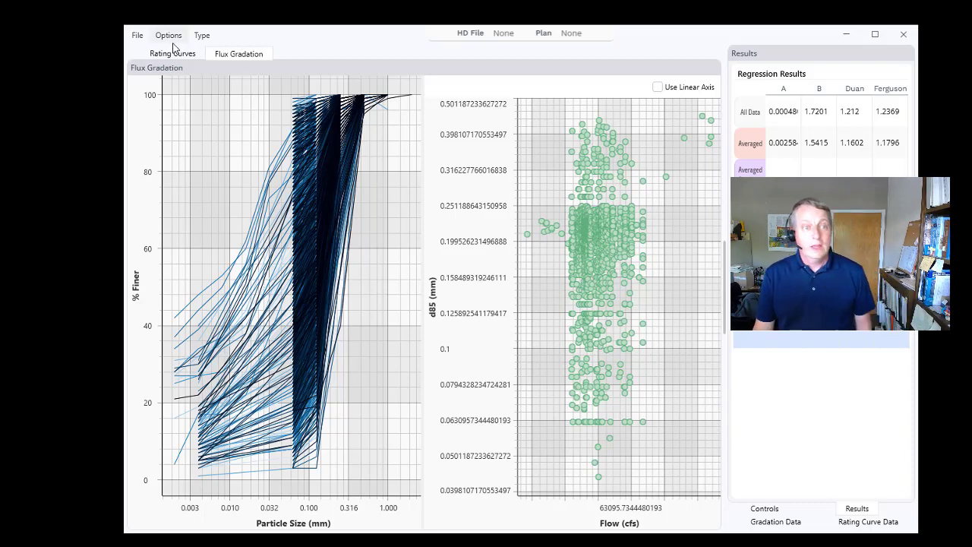
Step: Clear all of the imported and manually entered Missouri River data
left_click(138, 35)
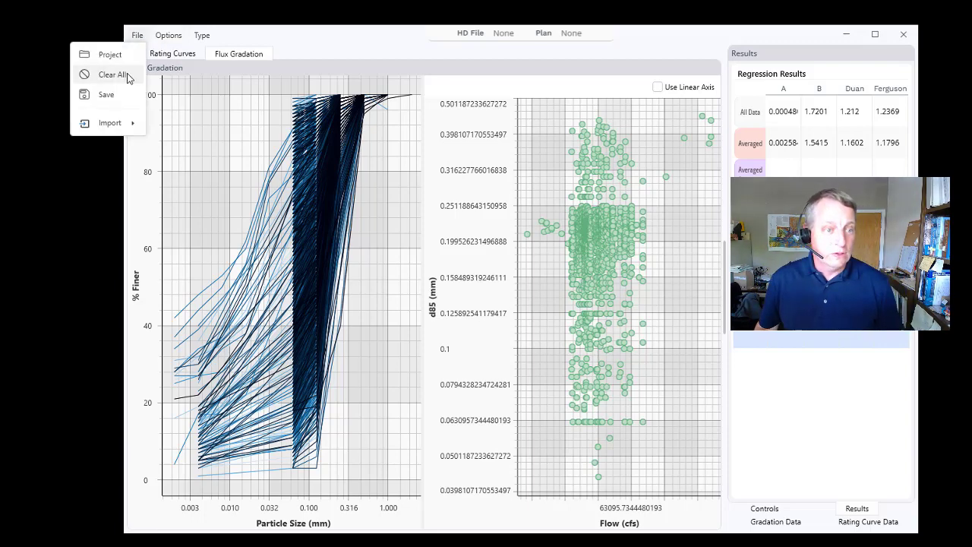
left_click(126, 75)
left_click(624, 284)
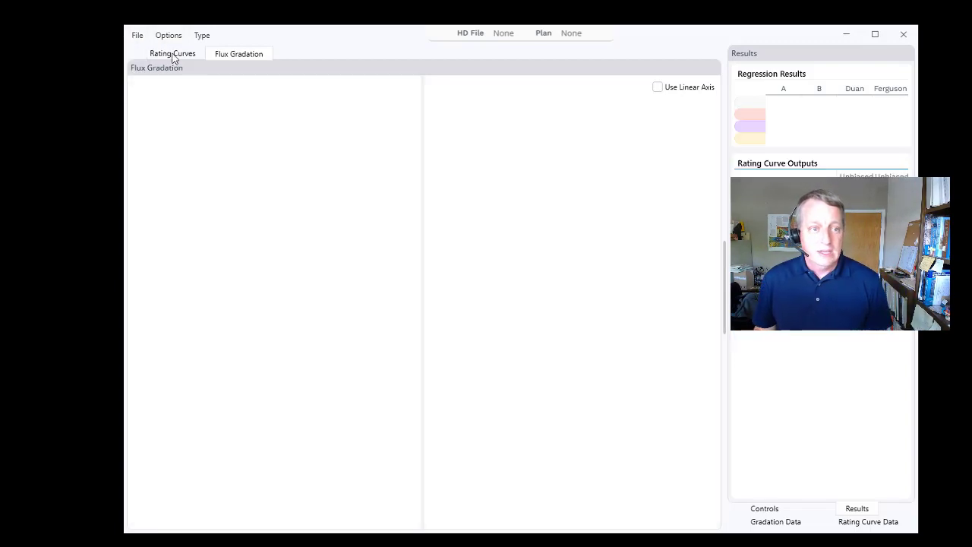
Step: Search the USGS Web Importer for "dolore" gages in Utah
left_click(138, 37)
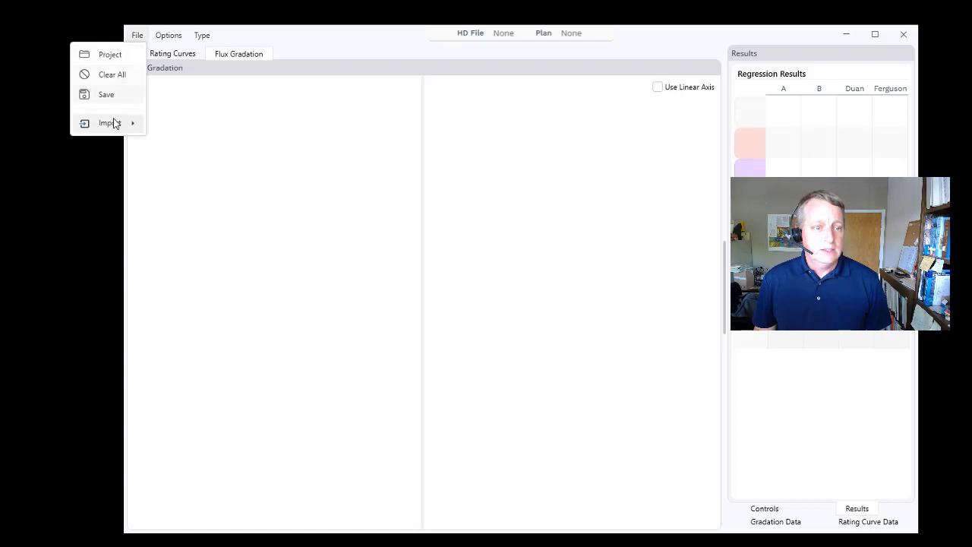
mouse_move(113, 123)
left_click(175, 130)
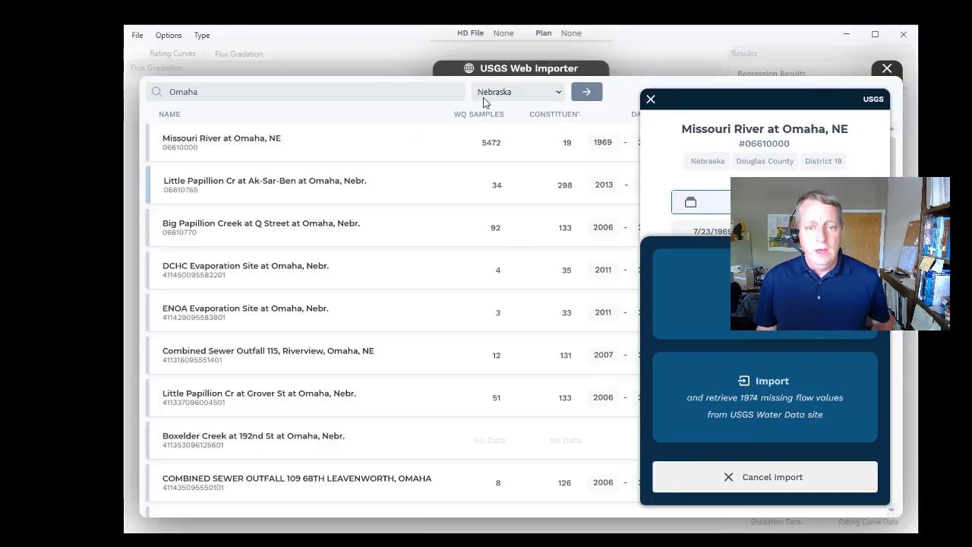
left_click(514, 92)
left_click_drag(560, 240, 550, 280)
left_click(510, 261)
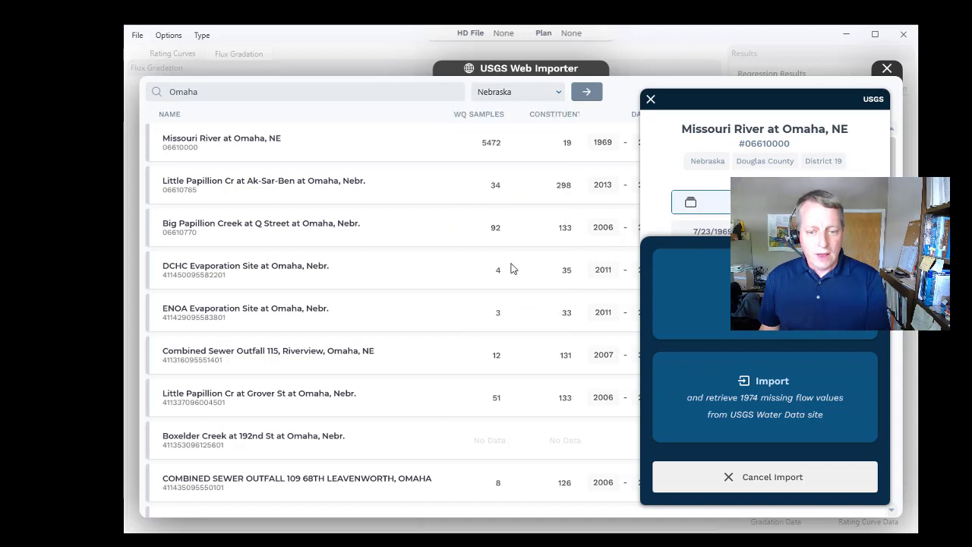
left_click_drag(325, 98, 150, 92)
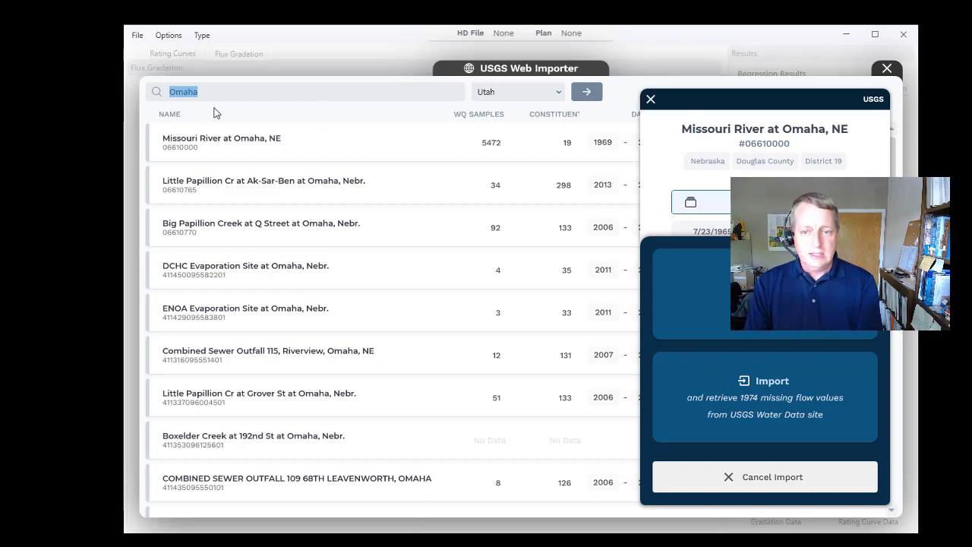
type("olore")
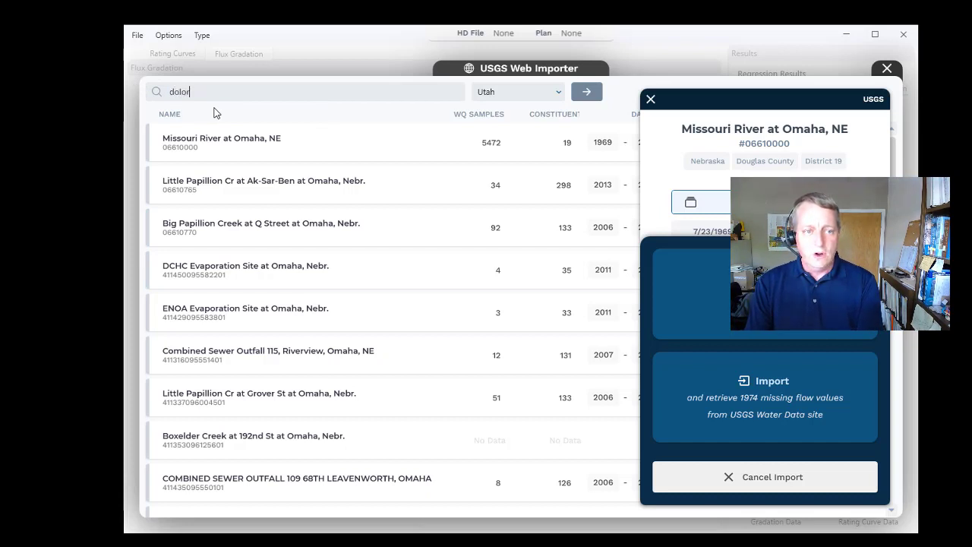
left_click(594, 94)
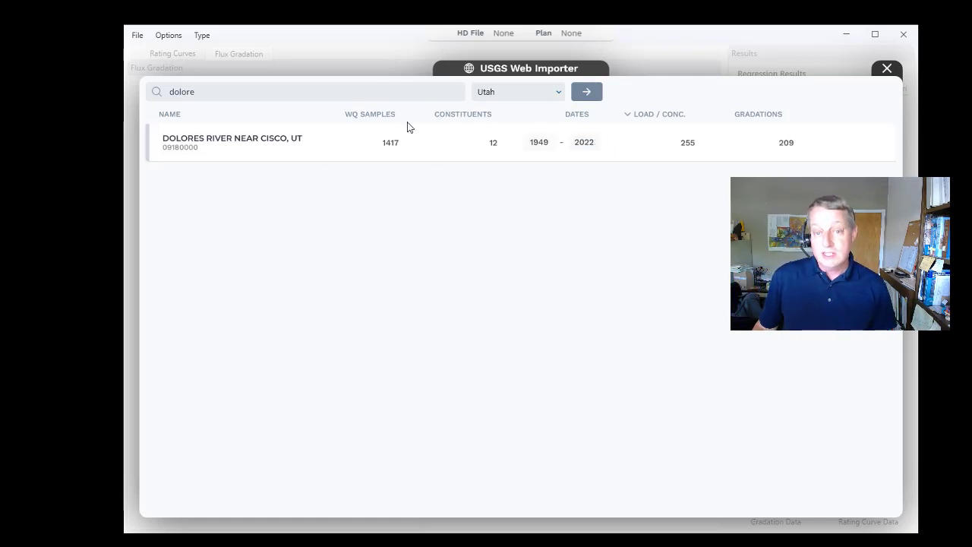
Step: Import the Dolores River near Cisco, UT gage data, retrieving the missing flow values from the USGS Water Data site
left_click(309, 146)
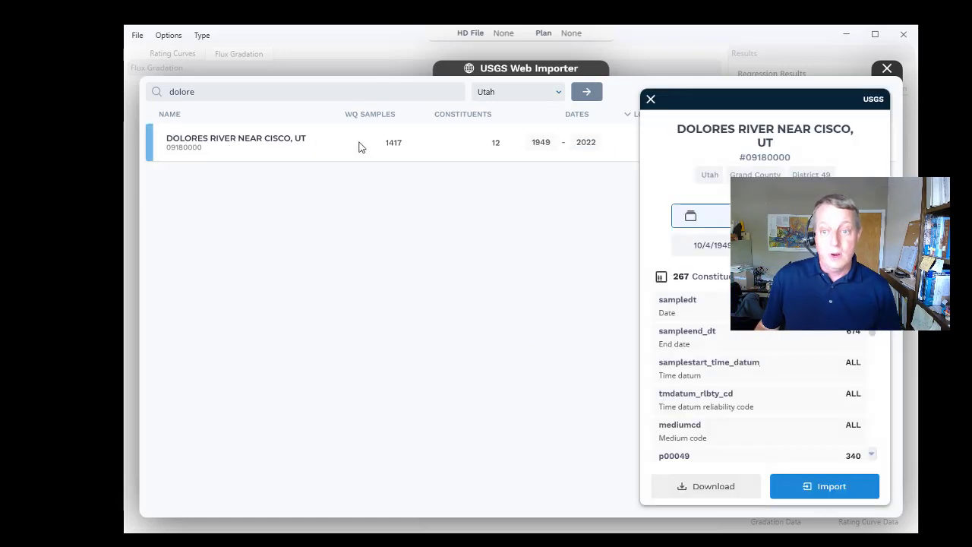
left_click(820, 494)
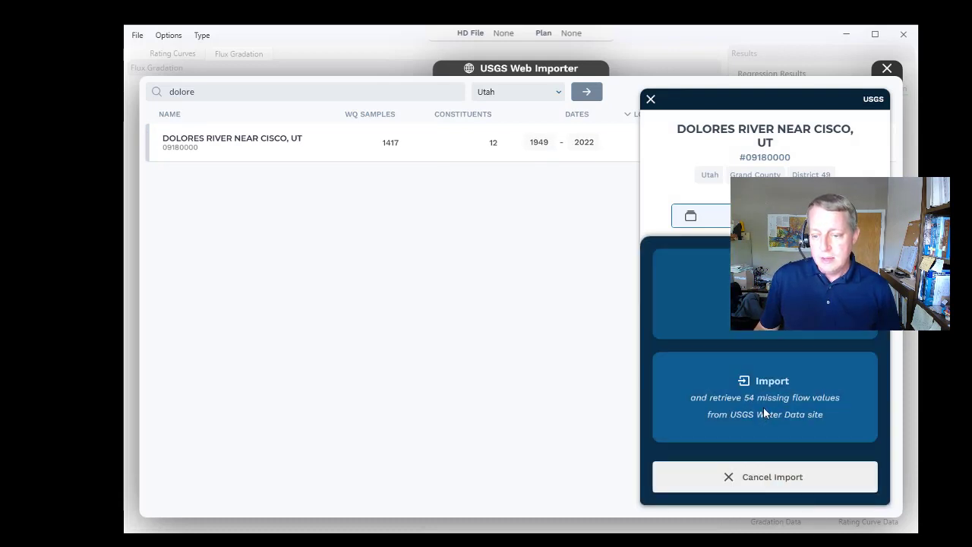
left_click(764, 407)
left_click(590, 441)
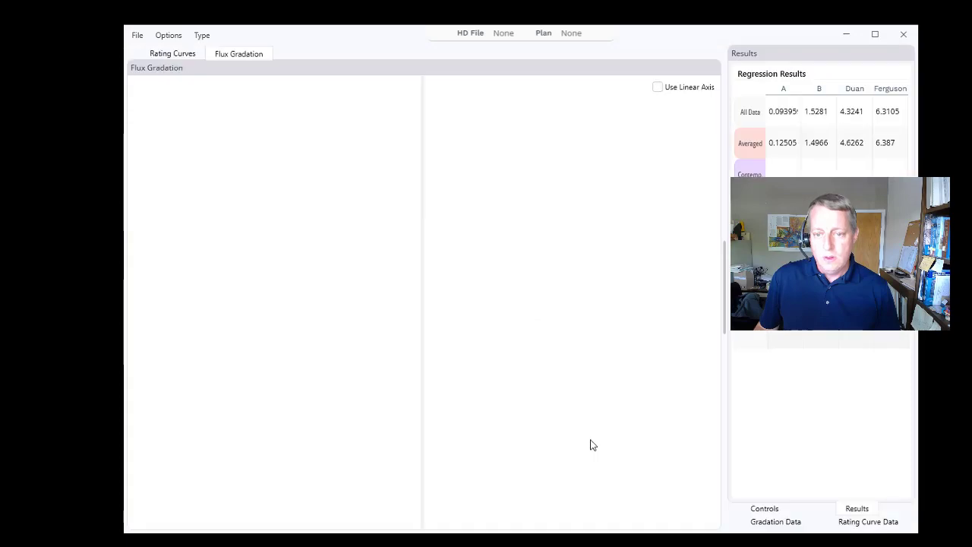
Step: Show the Dolores River rating curve with the hysteresis line and water year points hidden, and examine its flux gradation plots
left_click(183, 54)
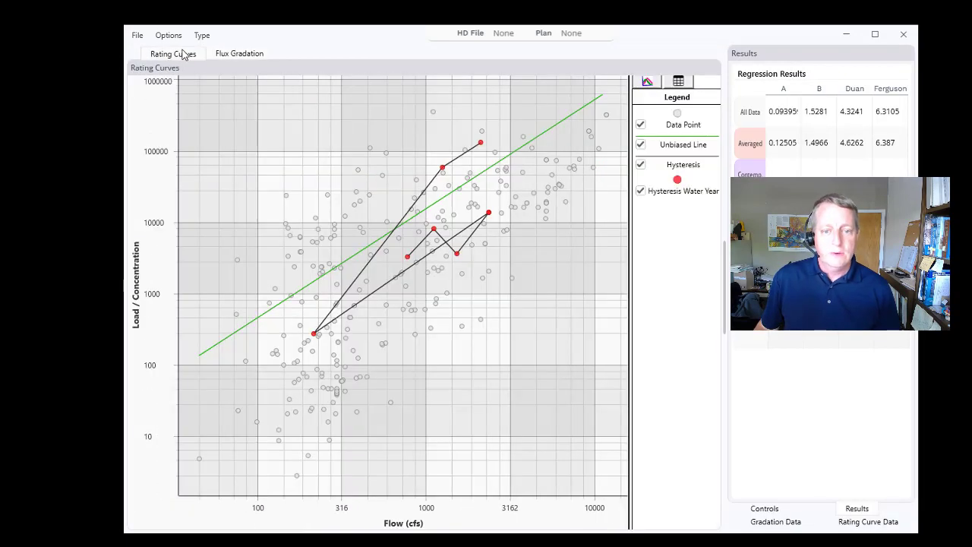
left_click(640, 190)
left_click(640, 165)
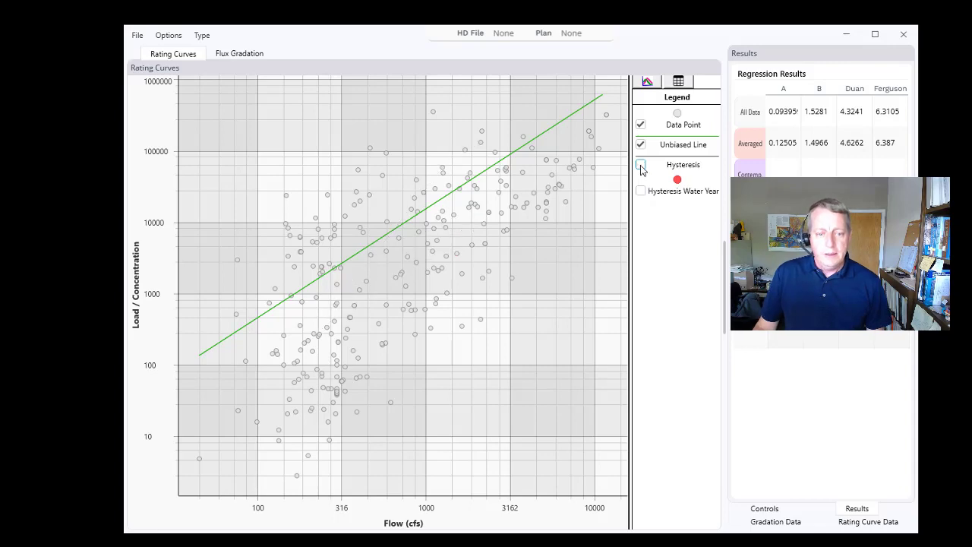
left_click(254, 56)
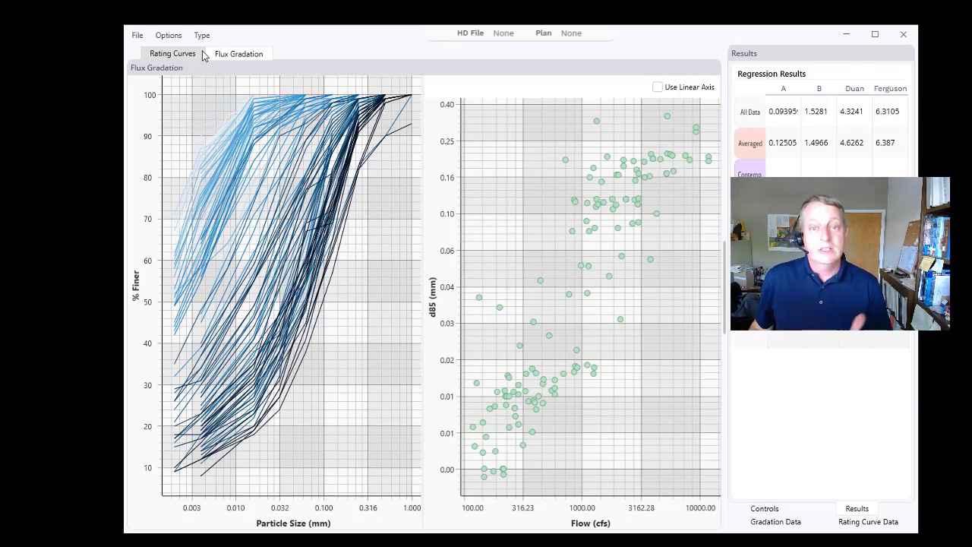
Step: Clear all of the imported Dolores River data
left_click(137, 35)
left_click(118, 74)
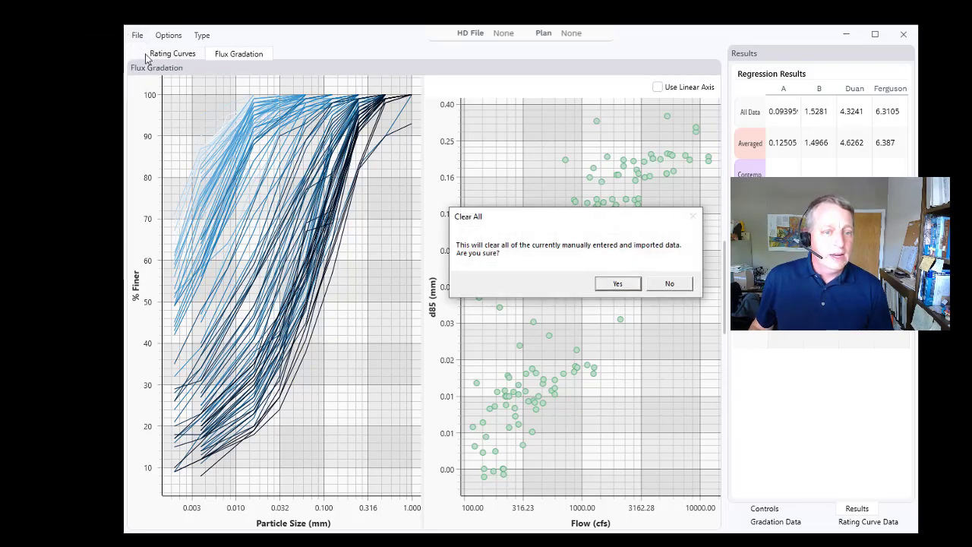
left_click(614, 285)
Step: Search the USGS Web Importer for "eel" gages in California
left_click(137, 35)
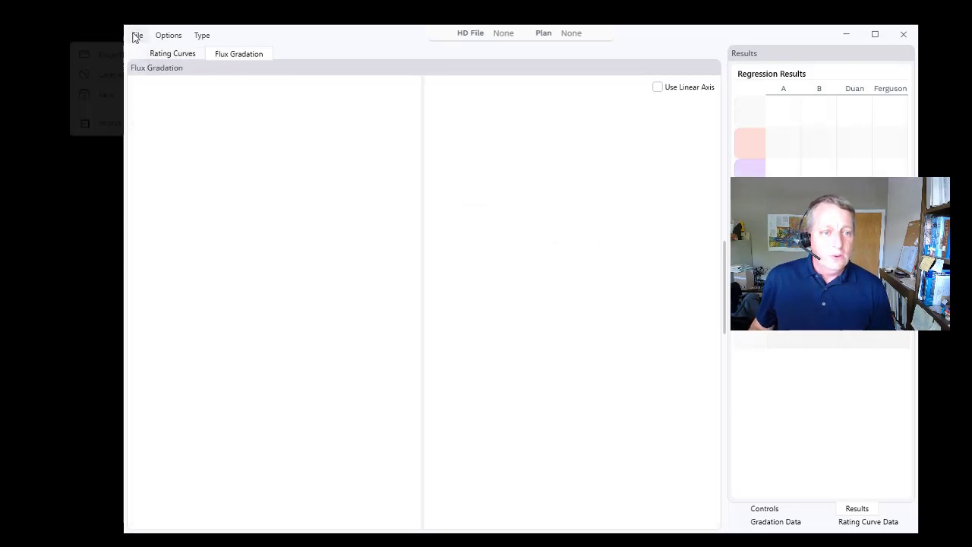
mouse_move(97, 124)
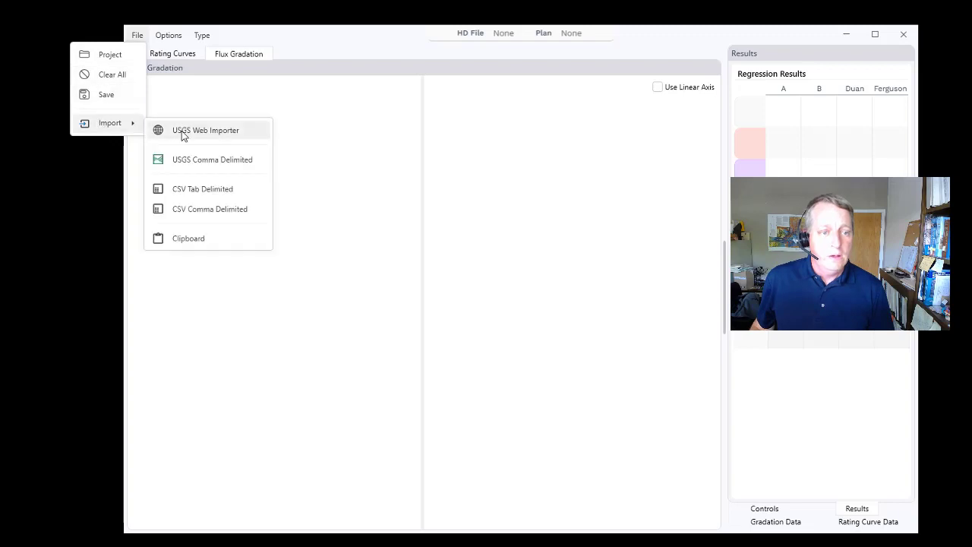
left_click(182, 132)
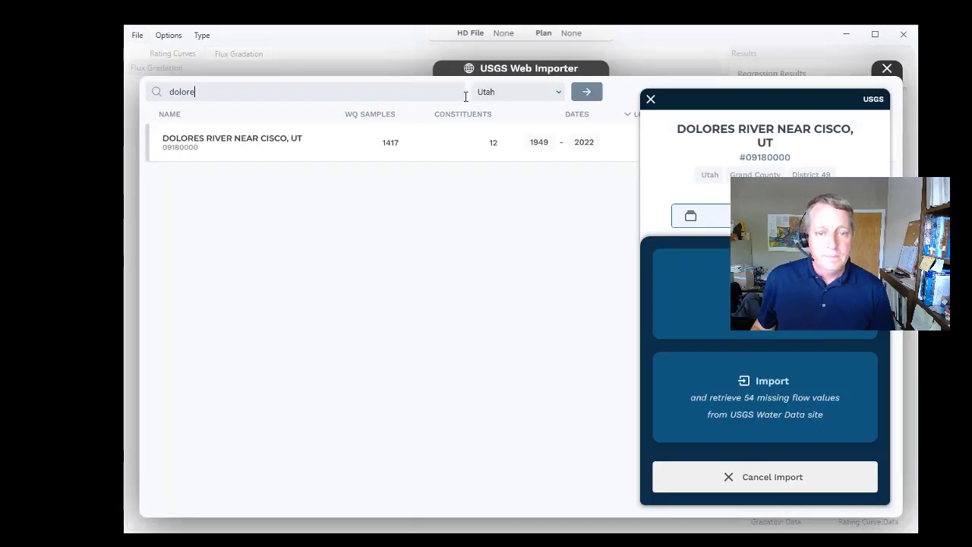
left_click(499, 93)
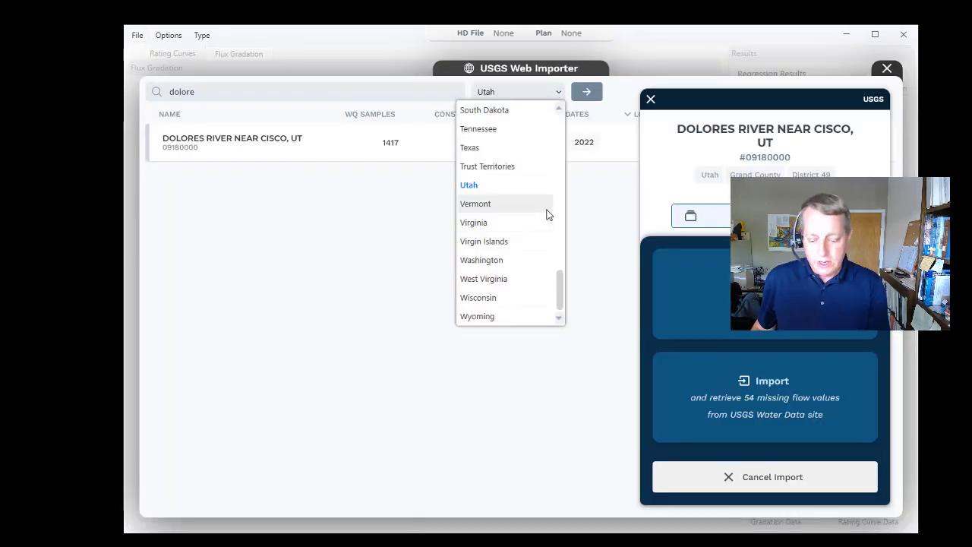
scroll(549, 199, "up", 10)
left_click(501, 110)
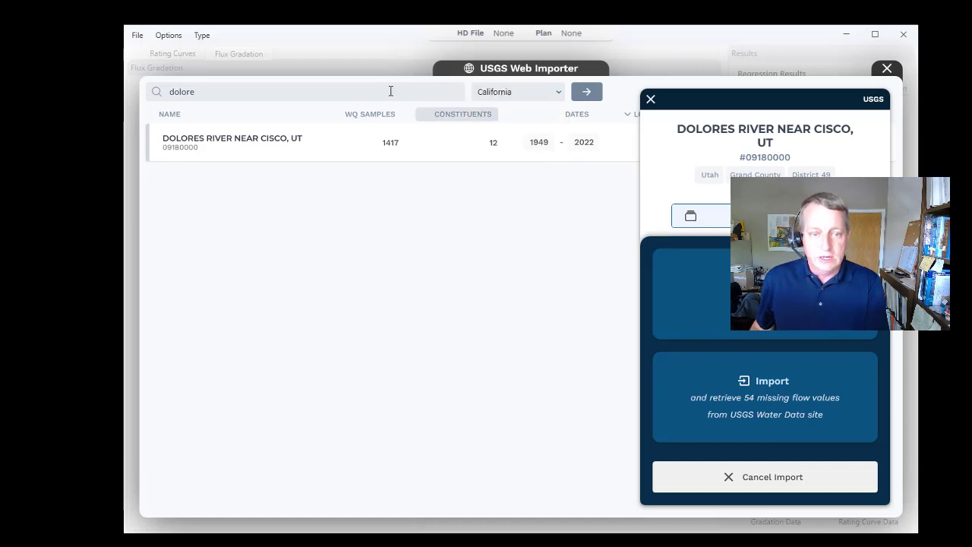
double_click(182, 91)
type("eel")
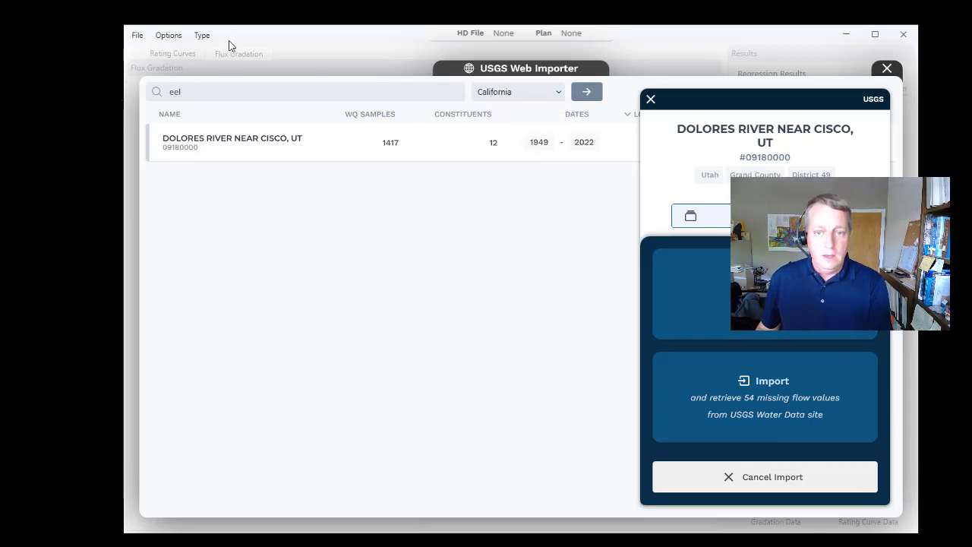
left_click(587, 93)
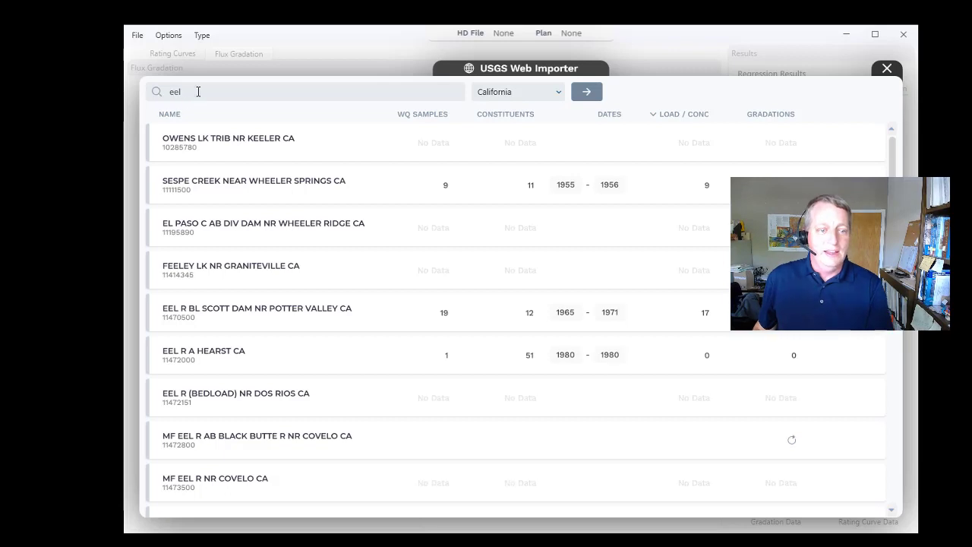
Step: Sort the gages by most load/concentration samples and import EEL R A SCOTIA CA with missing flows retrieved, keeping both flow types, load, concentration conversion and sieve
left_click(688, 116)
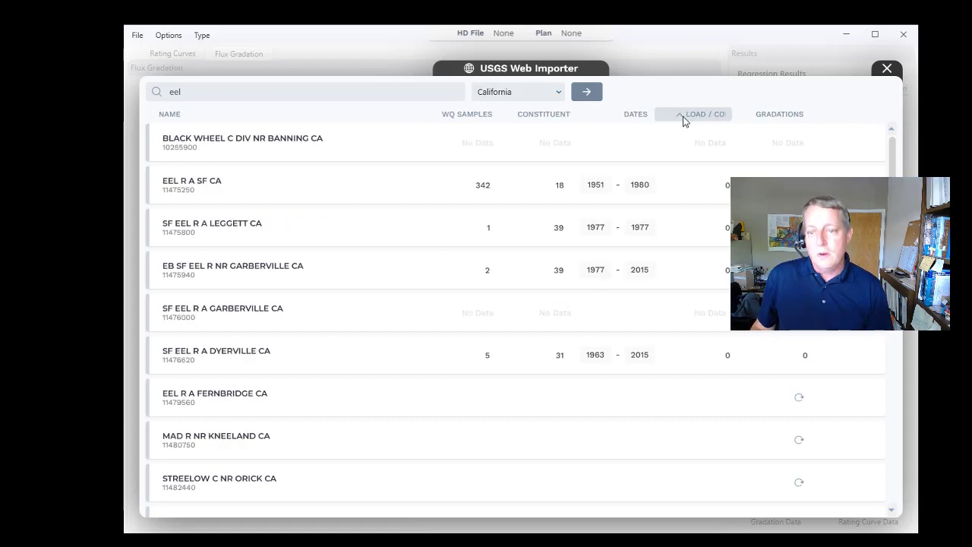
left_click(694, 116)
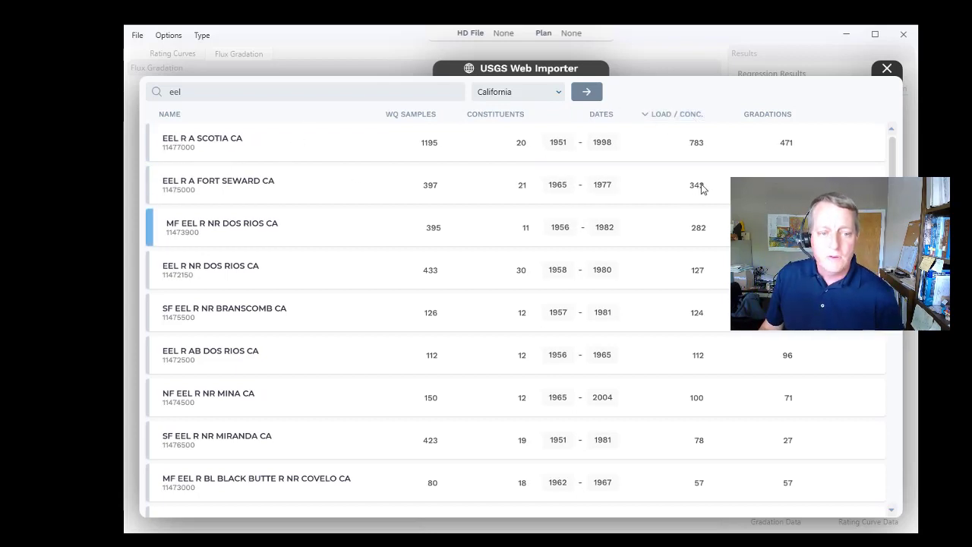
left_click(257, 148)
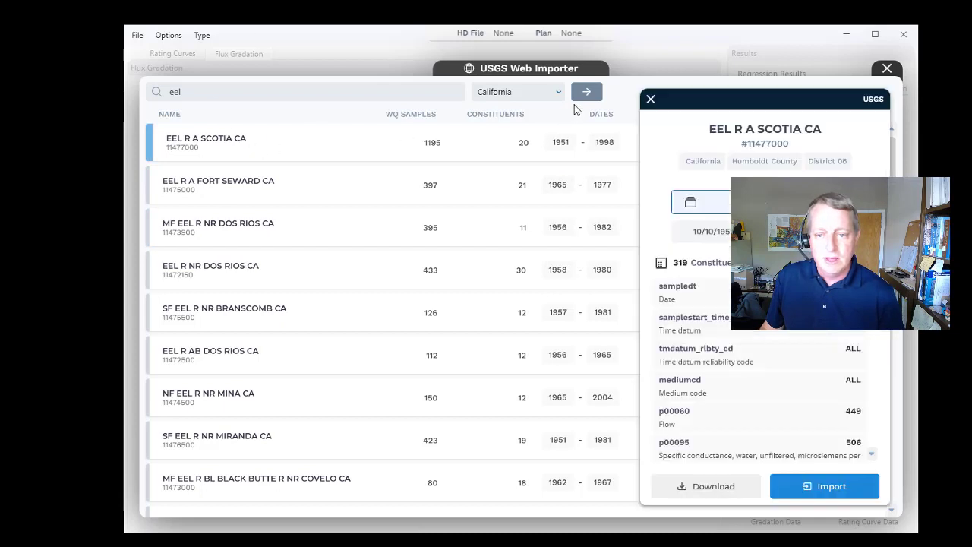
left_click(817, 483)
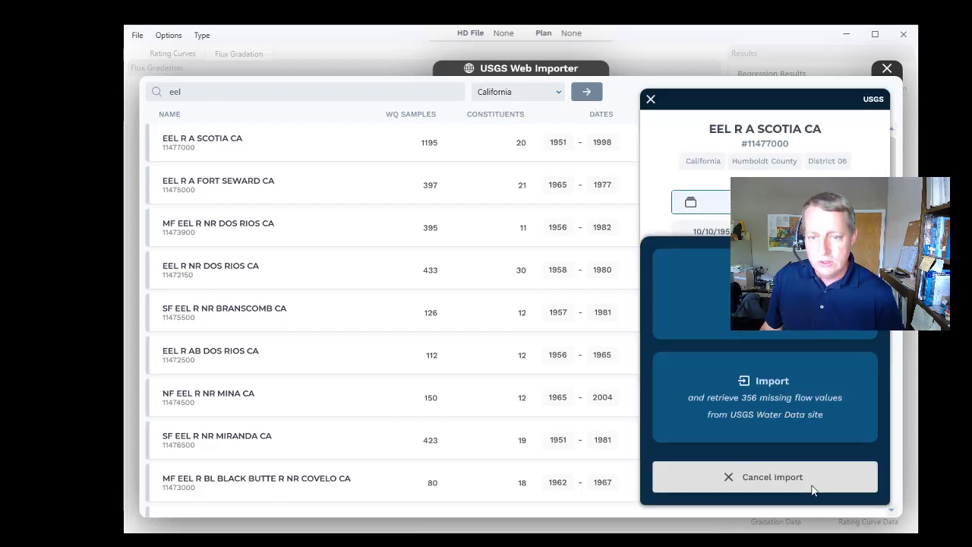
left_click(807, 420)
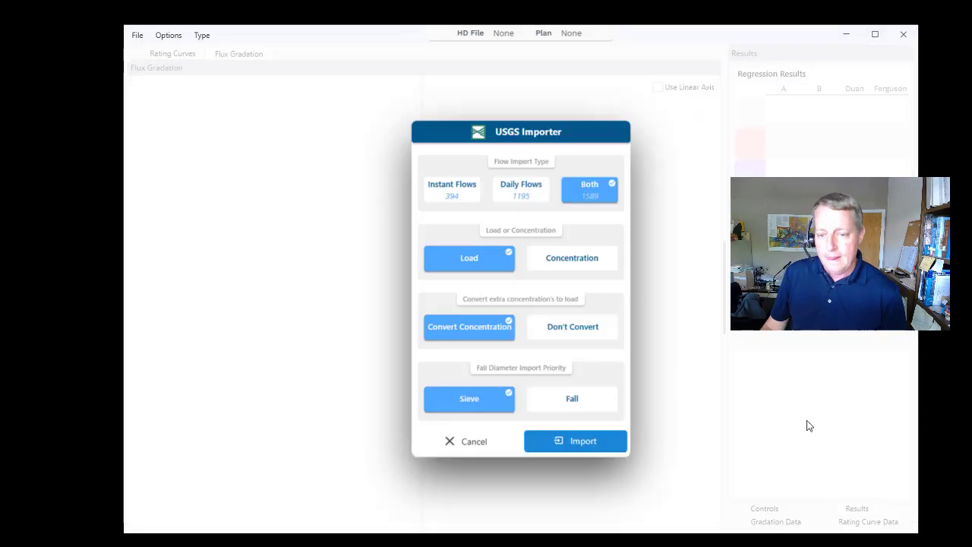
left_click(573, 446)
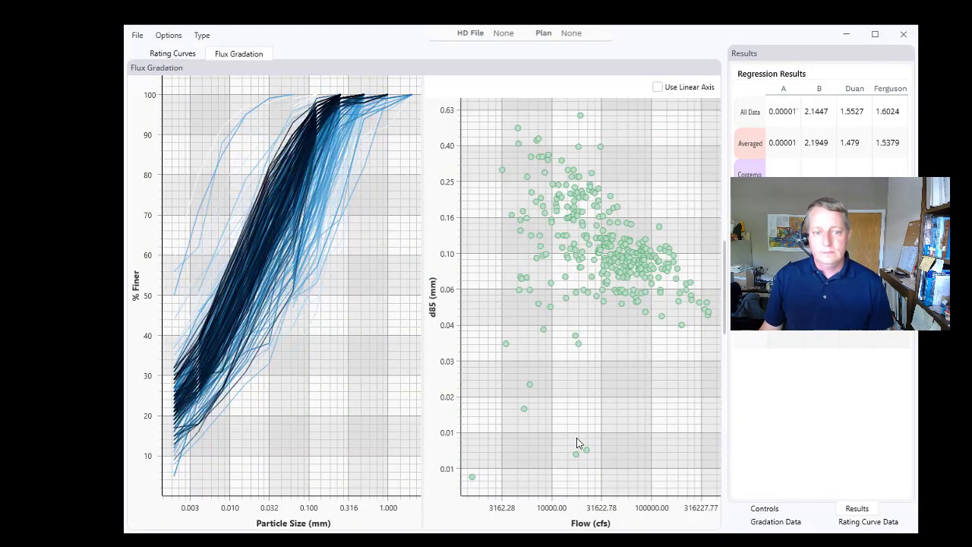